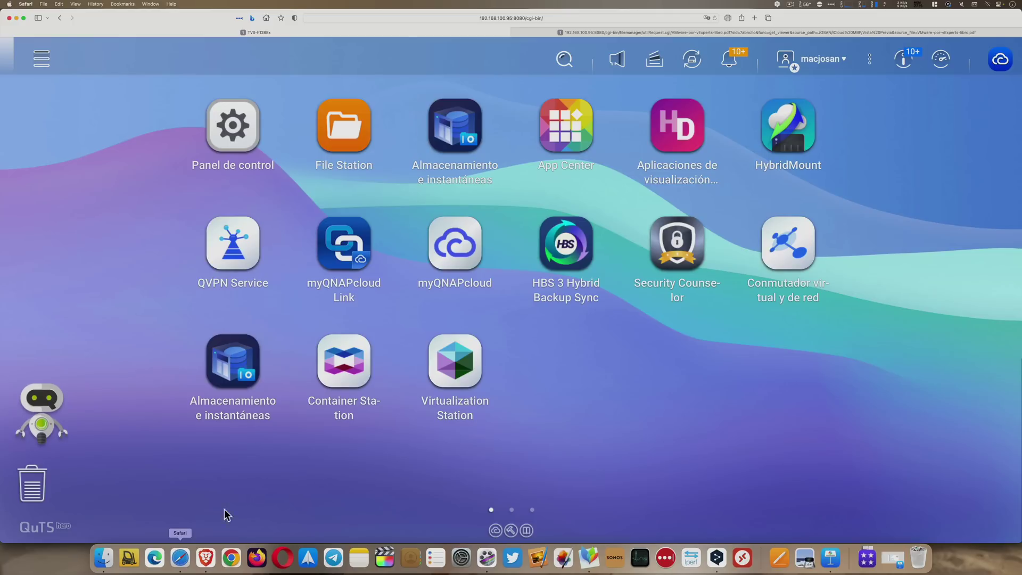
# Open HBS 3 Hybrid Backup Sync and review the remote Rsync and CIFS/SMB servers among the storage spaces
pyautogui.click(572, 233)
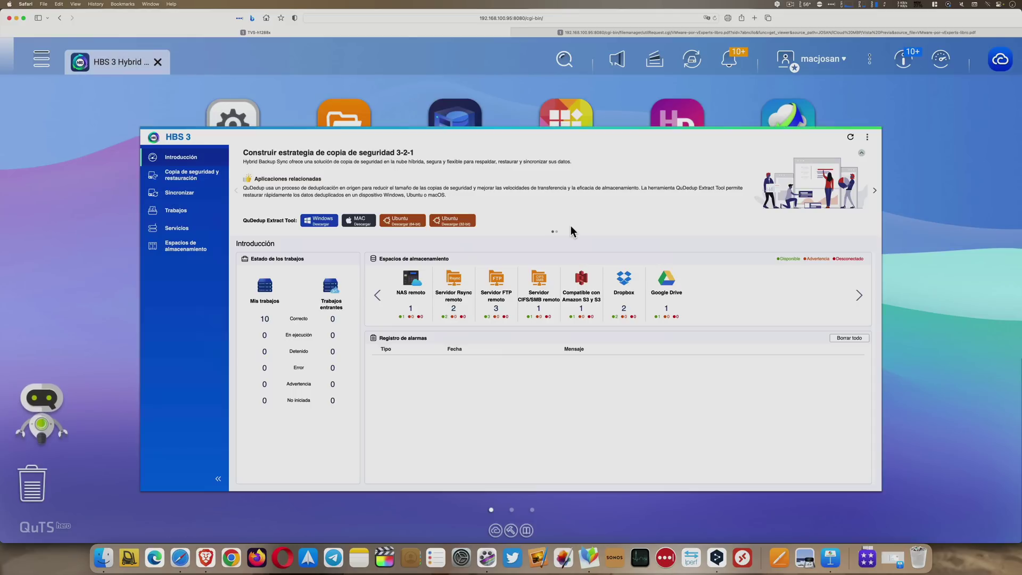
pyautogui.click(198, 253)
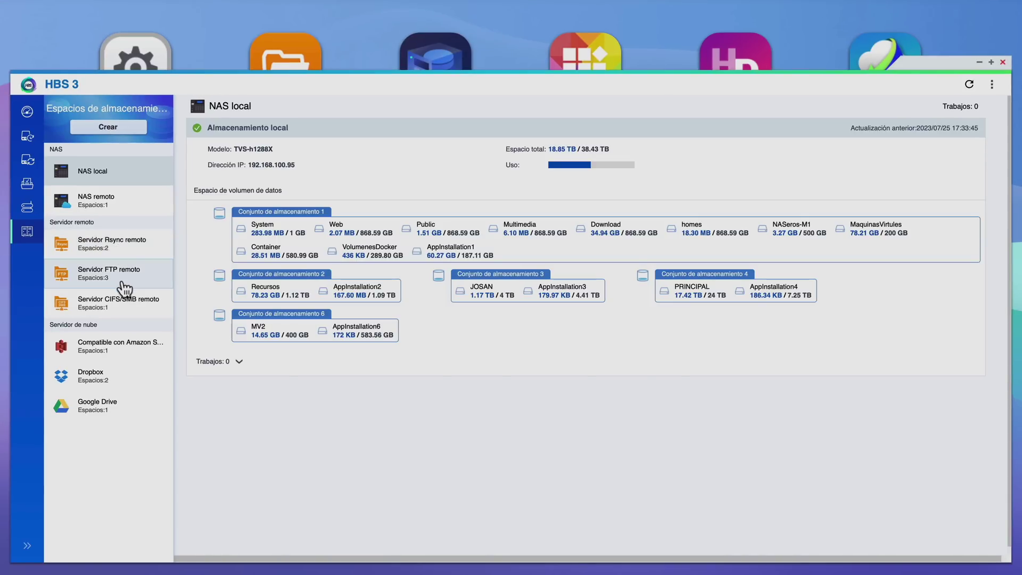
pyautogui.click(125, 257)
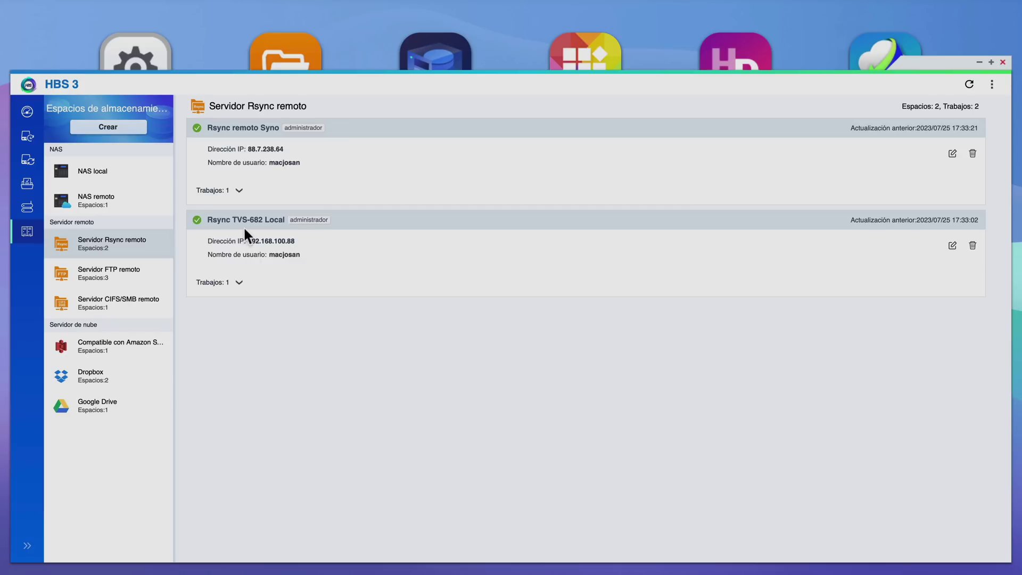
pyautogui.click(143, 304)
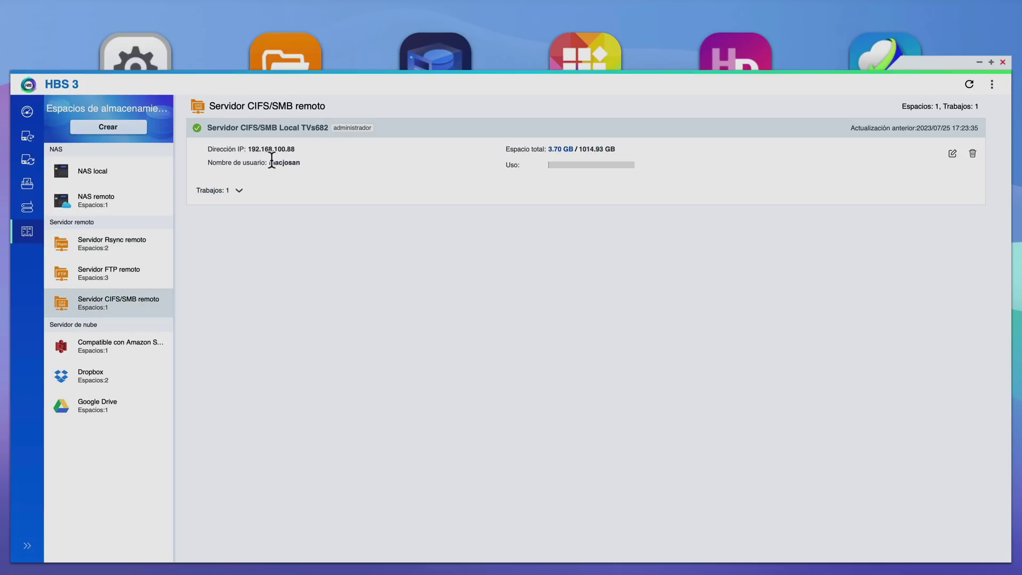
# Review the folder pairing of the One-way Rsync Local 1288x a 682 sync job without saving changes
pyautogui.click(26, 162)
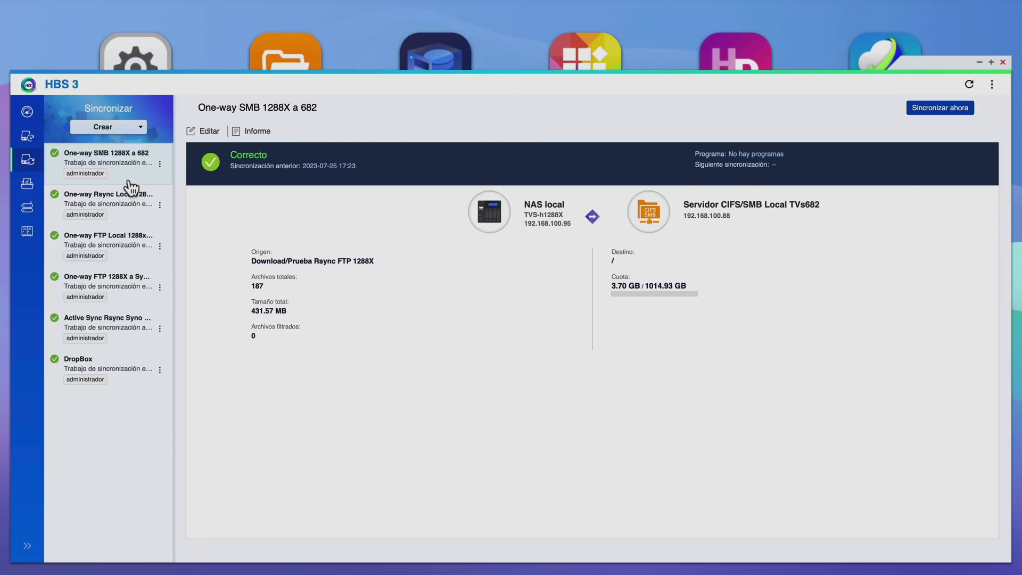
pyautogui.click(129, 207)
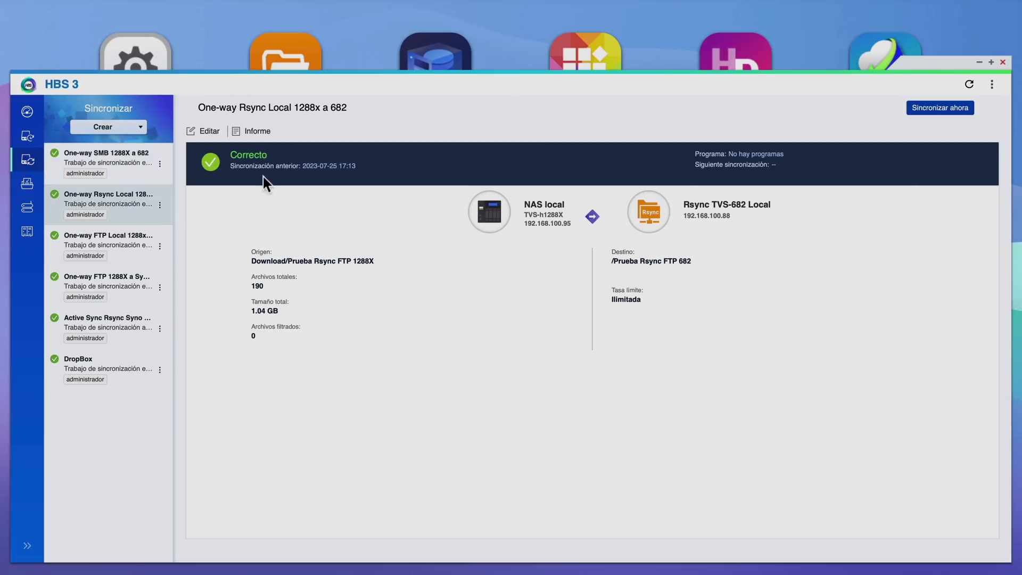
pyautogui.click(209, 133)
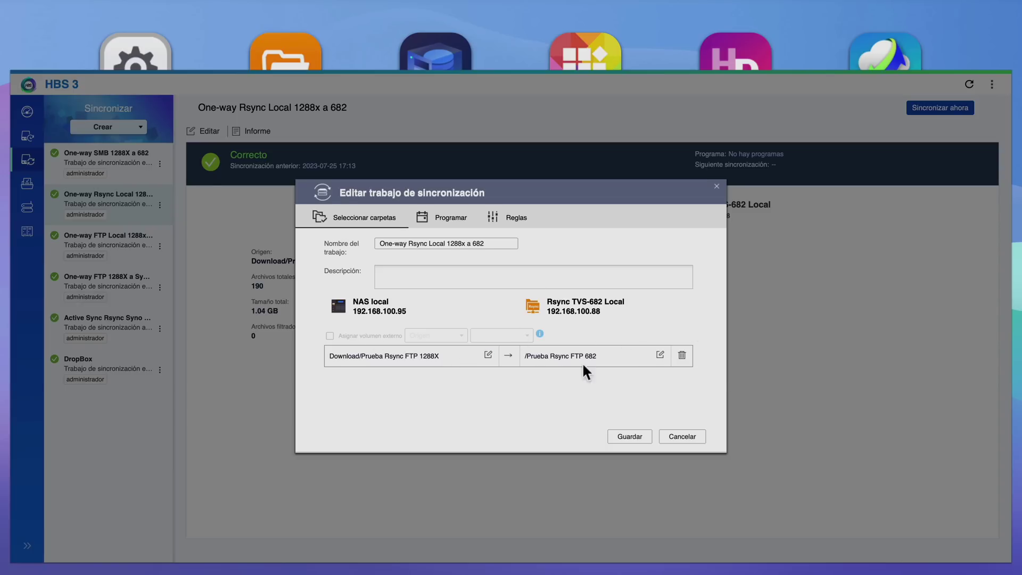
pyautogui.click(680, 448)
# Run the One-way Rsync Local 1288x a 682 job and check the latest execution's details in its report
pyautogui.click(940, 110)
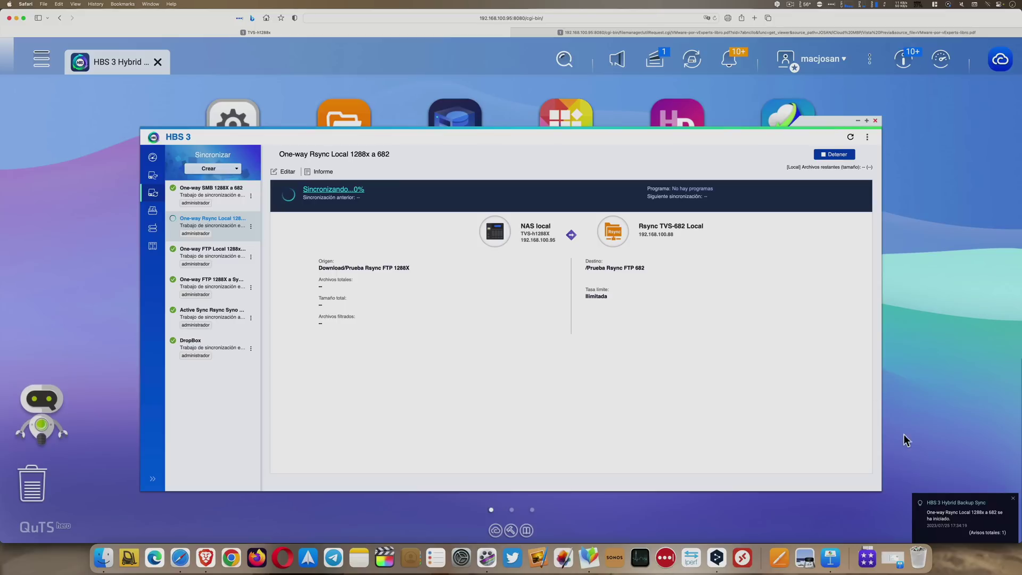
pyautogui.click(957, 521)
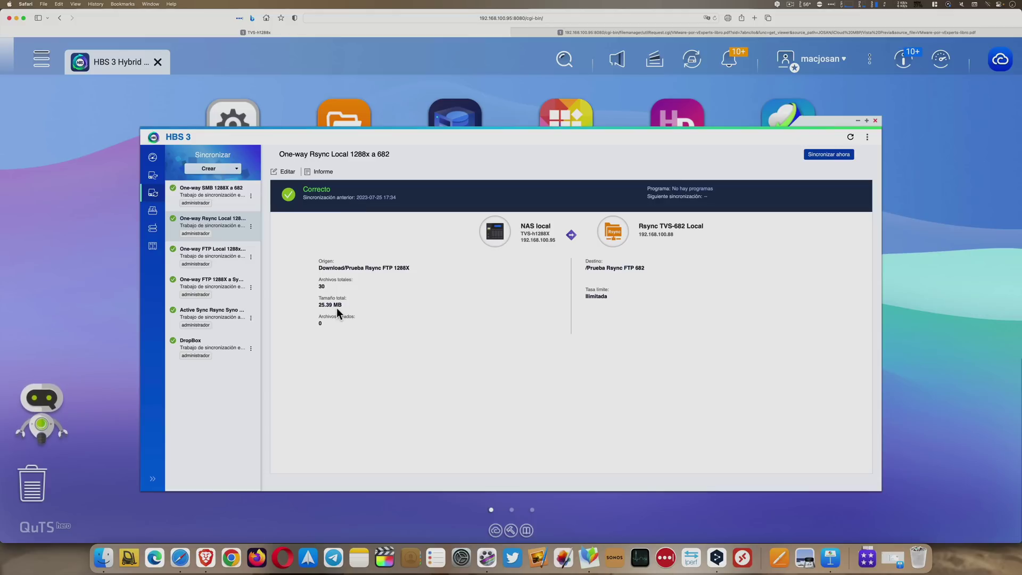
pyautogui.click(322, 171)
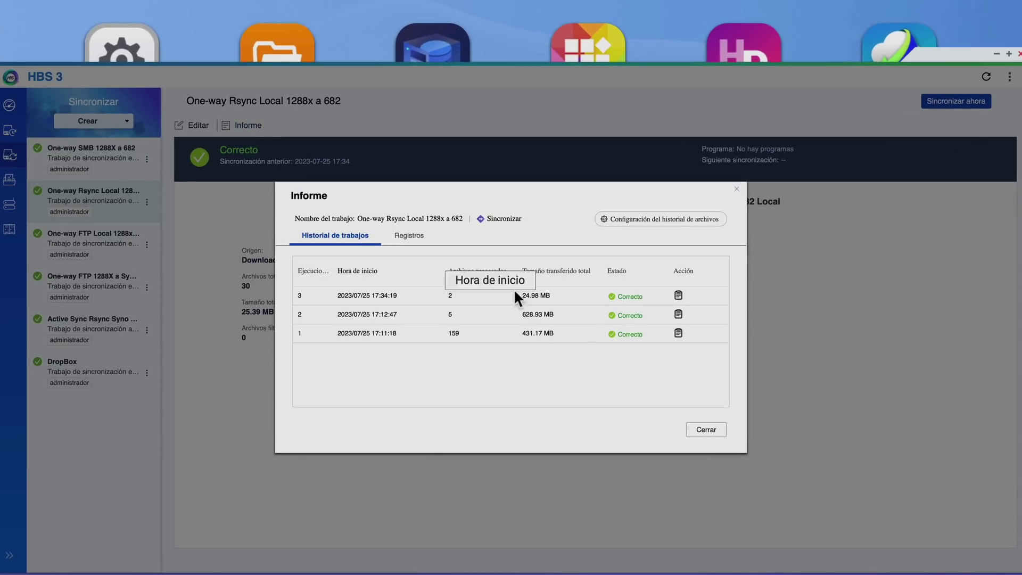
pyautogui.click(678, 295)
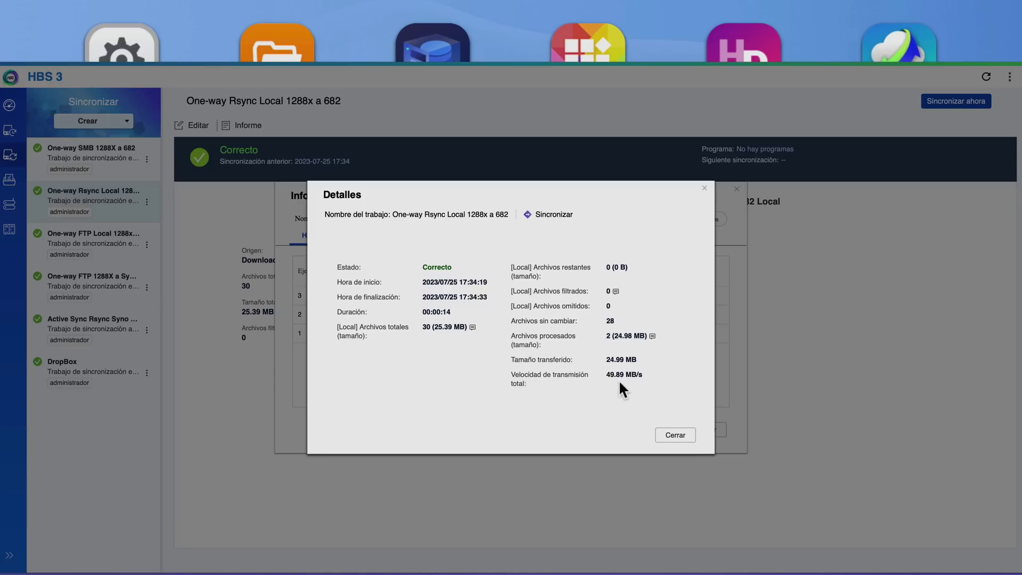
pyautogui.click(673, 436)
pyautogui.click(707, 432)
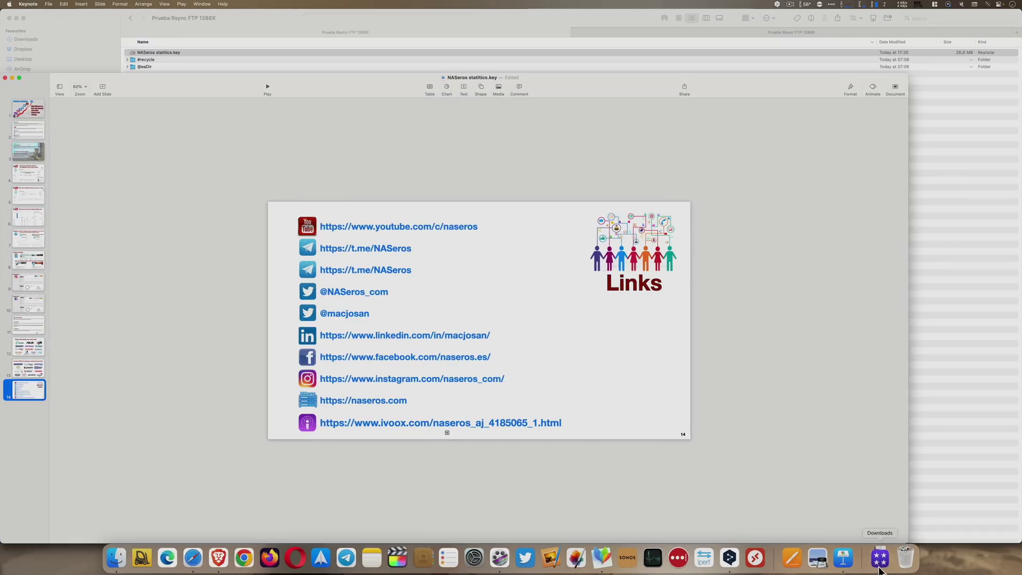
# In Keynote, add QNAP- Authenticator - 2 - HD 1080p.mov from Downloads as a new last slide of NASeros statitics.key and save it
pyautogui.click(879, 567)
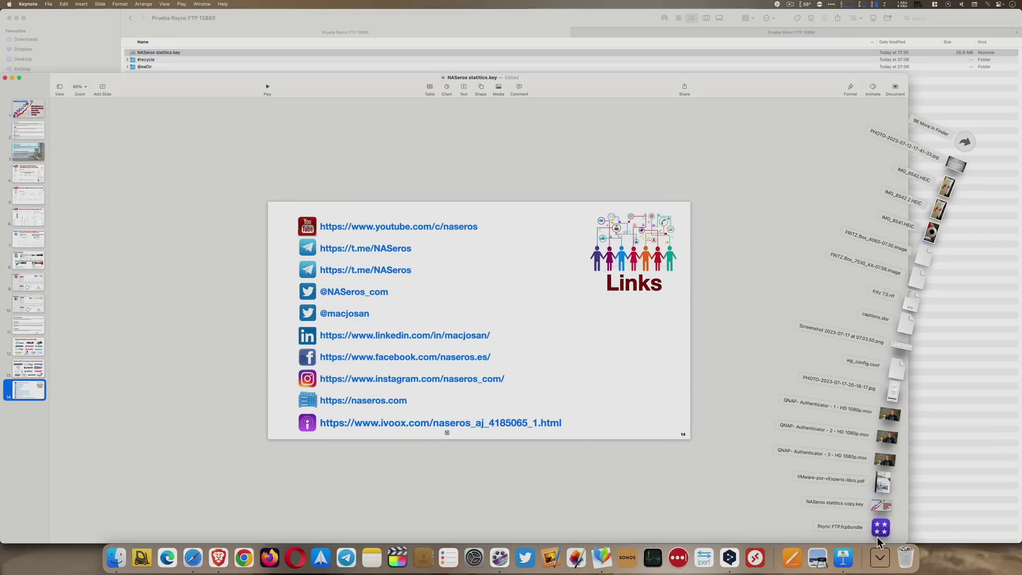
pyautogui.moveTo(889, 441); pyautogui.dragTo(21, 417)
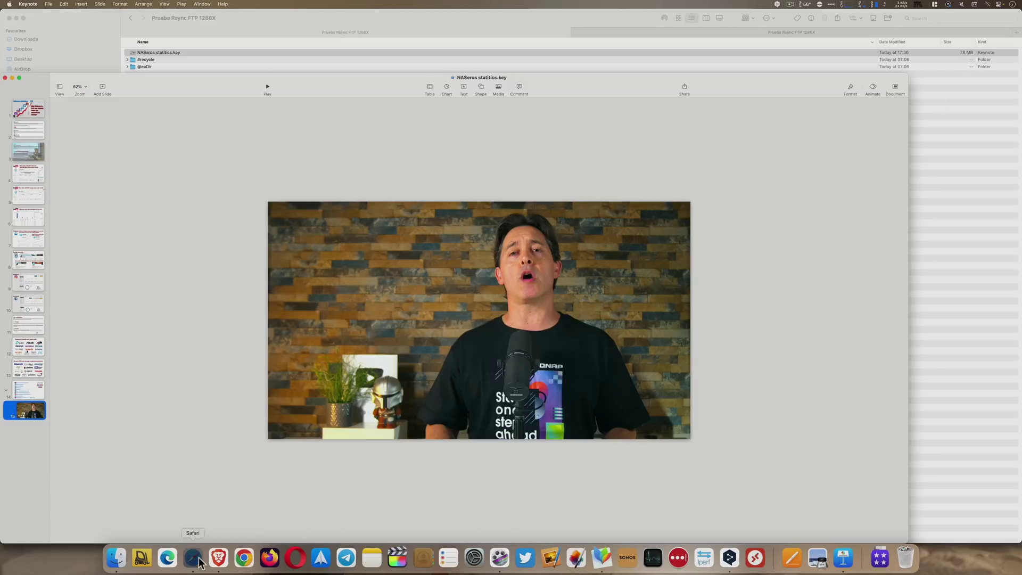
# Return to HBS 3 in Safari, rerun the One-way Rsync Local 1288x a 682 job and examine the newest execution's transfer details
pyautogui.click(198, 559)
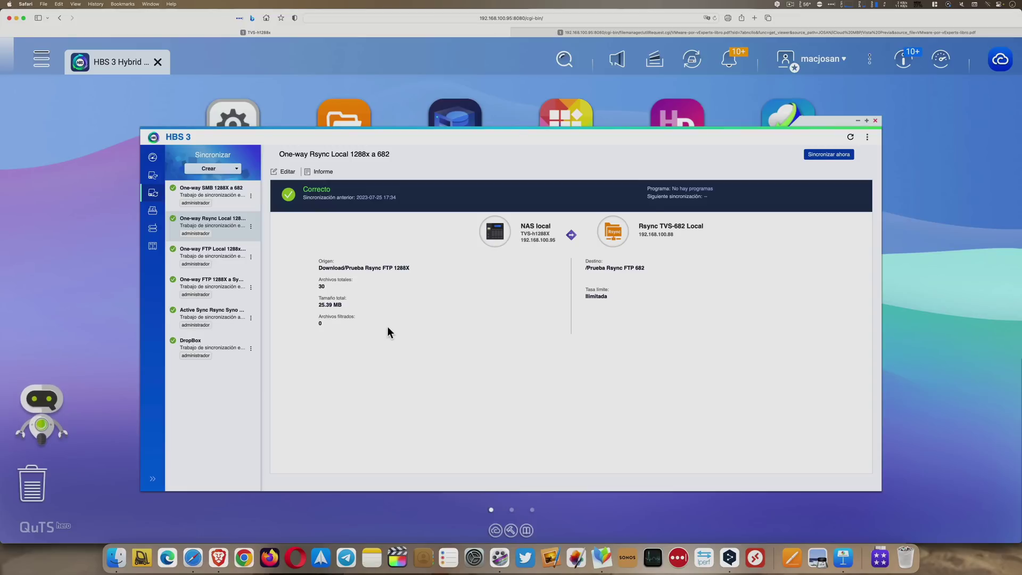
pyautogui.click(833, 155)
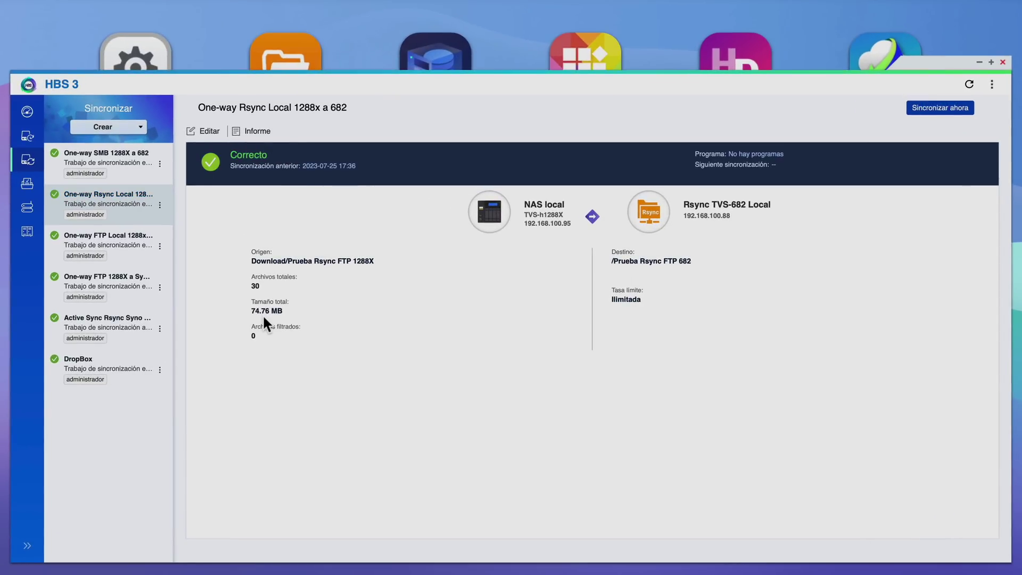
pyautogui.click(262, 131)
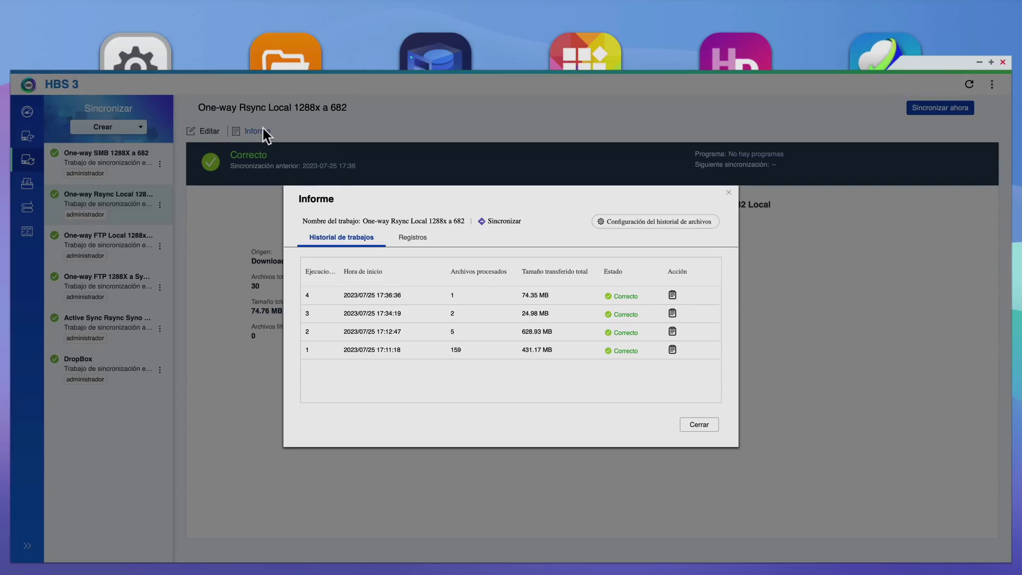
pyautogui.click(672, 295)
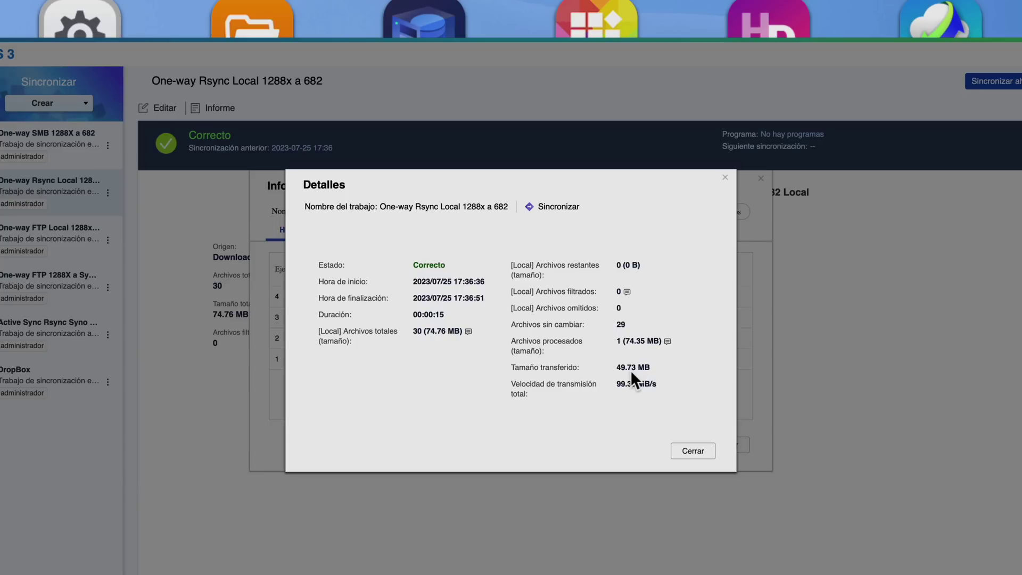
pyautogui.click(692, 451)
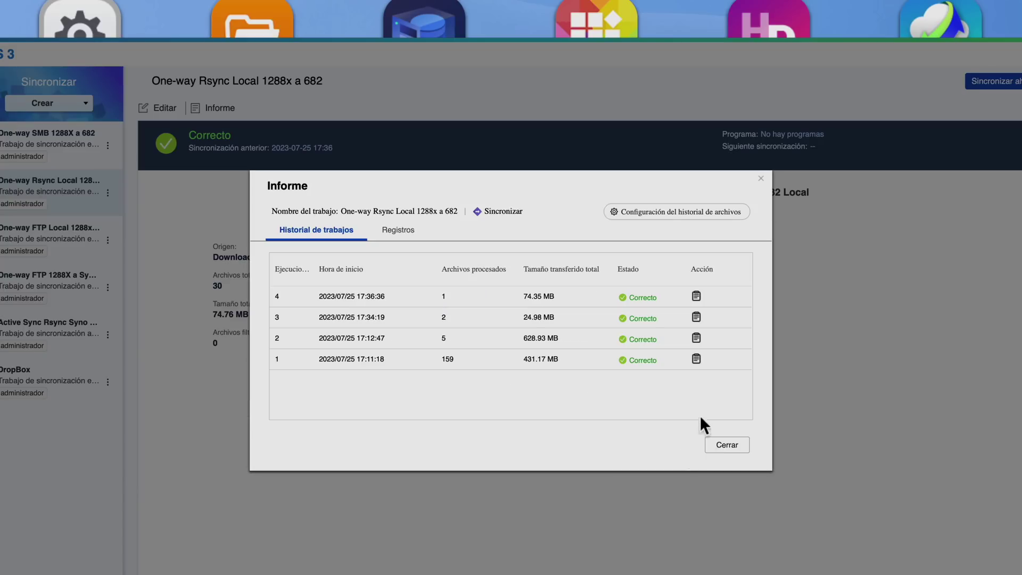
pyautogui.click(717, 452)
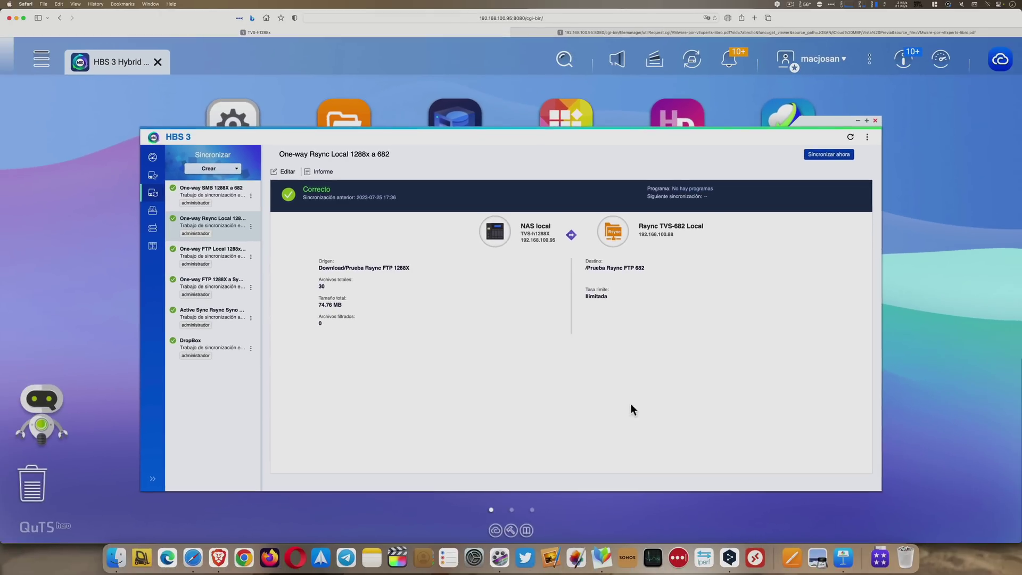
# Switch to Keynote, delete the video slide from NASeros statitics.key and save the presentation
pyautogui.click(843, 555)
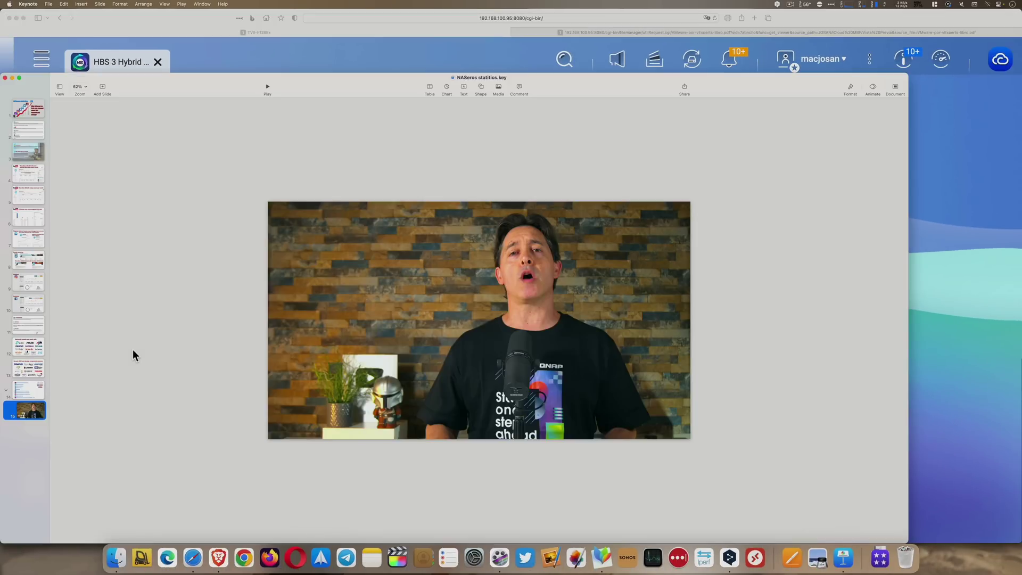
pyautogui.press('Delete')
pyautogui.press('super+s')
# In Finder, delete NASeros statitics.key from the Prueba Rsync FTP 682 share on TVS-682
pyautogui.click(120, 548)
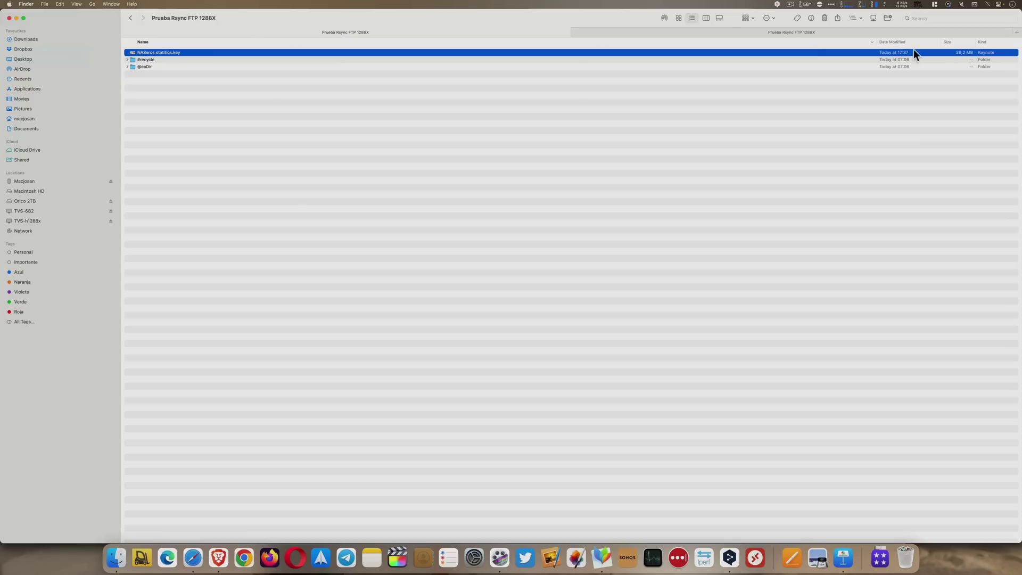
pyautogui.click(810, 31)
pyautogui.click(39, 212)
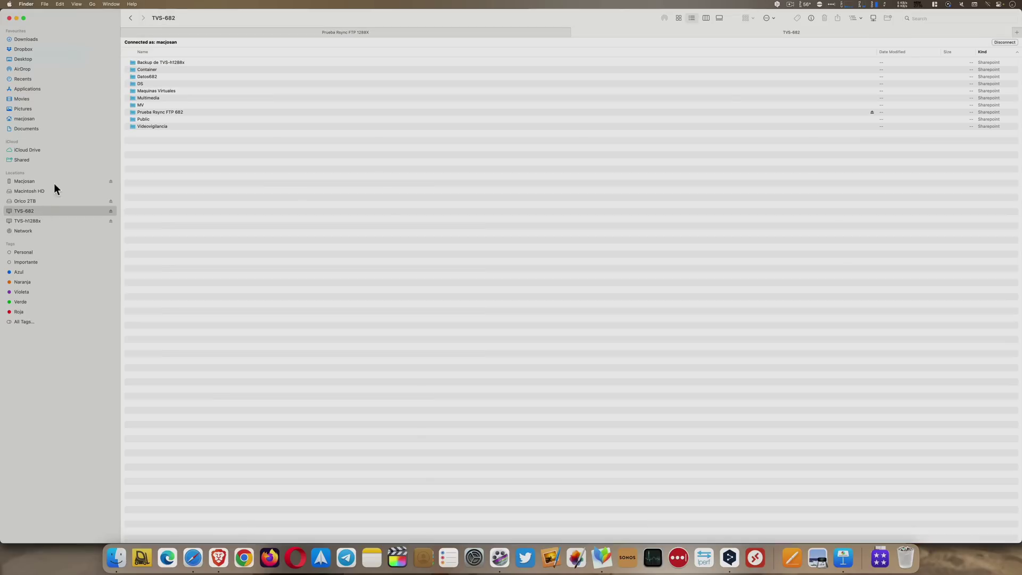
pyautogui.doubleClick(167, 112)
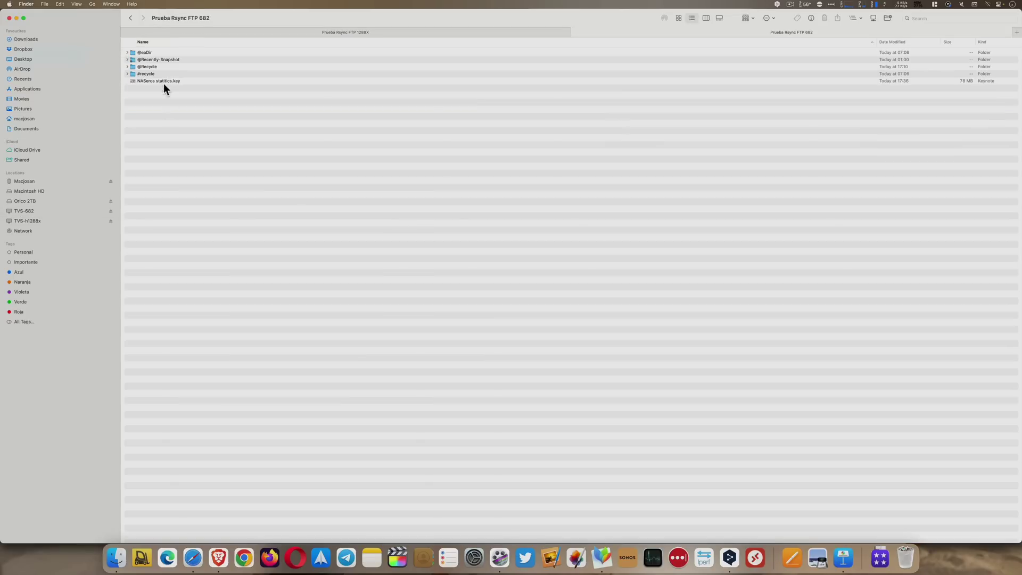
pyautogui.click(160, 81)
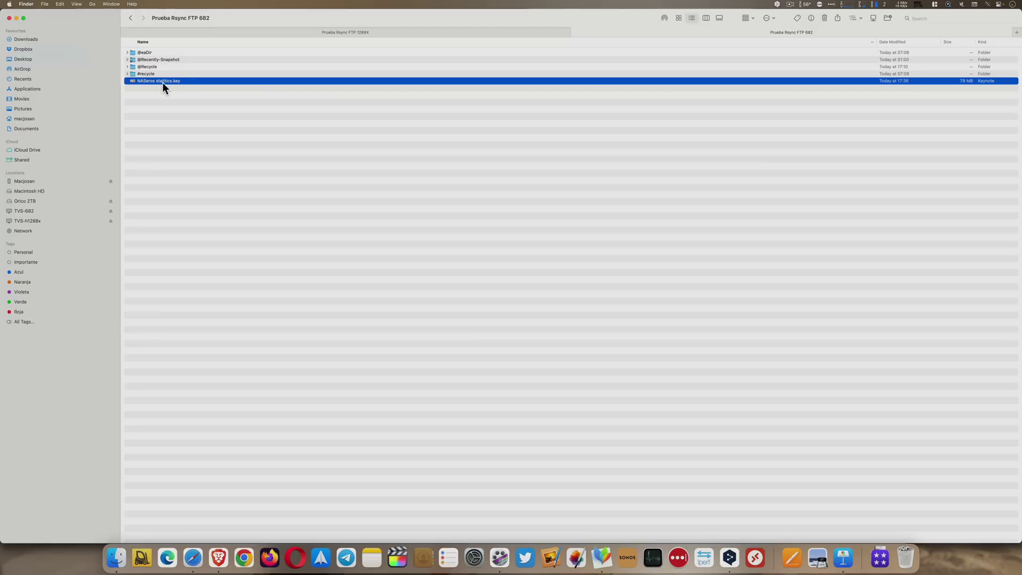
pyautogui.click(826, 18)
pyautogui.click(540, 193)
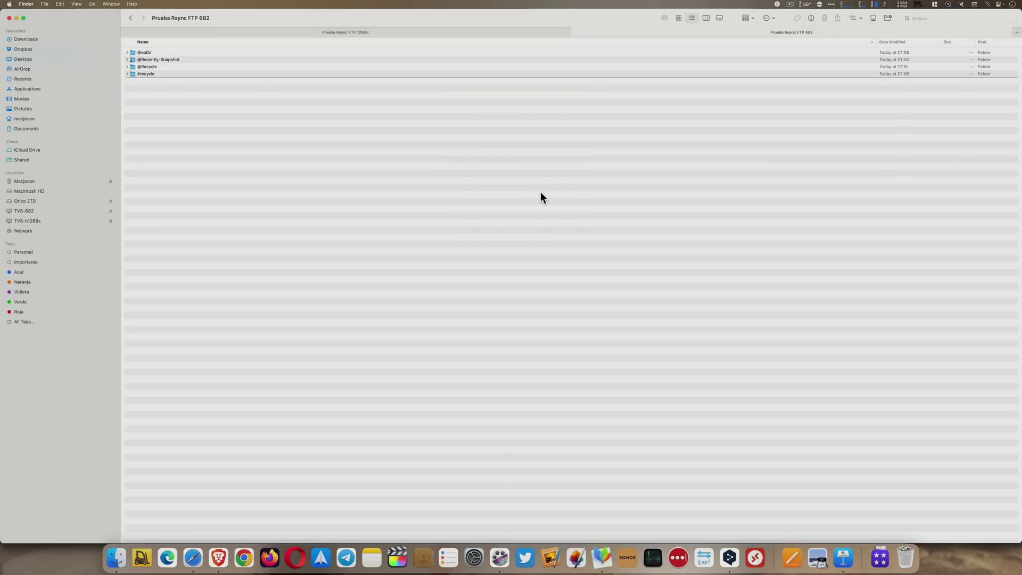
# Return to HBS 3 and review the folder pairing of the One-way FTP Local 1288x a 682 job without saving changes
pyautogui.click(219, 558)
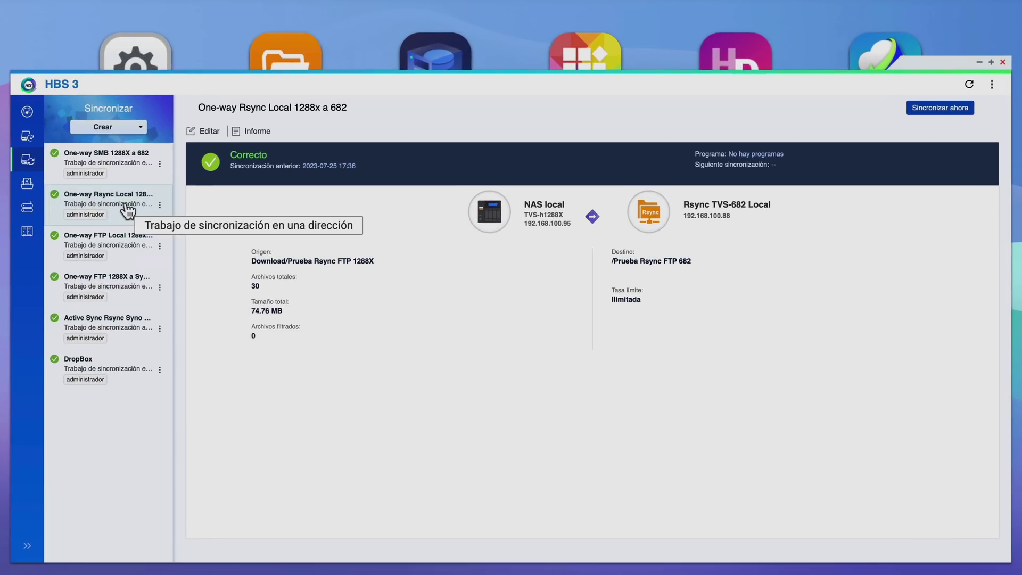
pyautogui.click(124, 244)
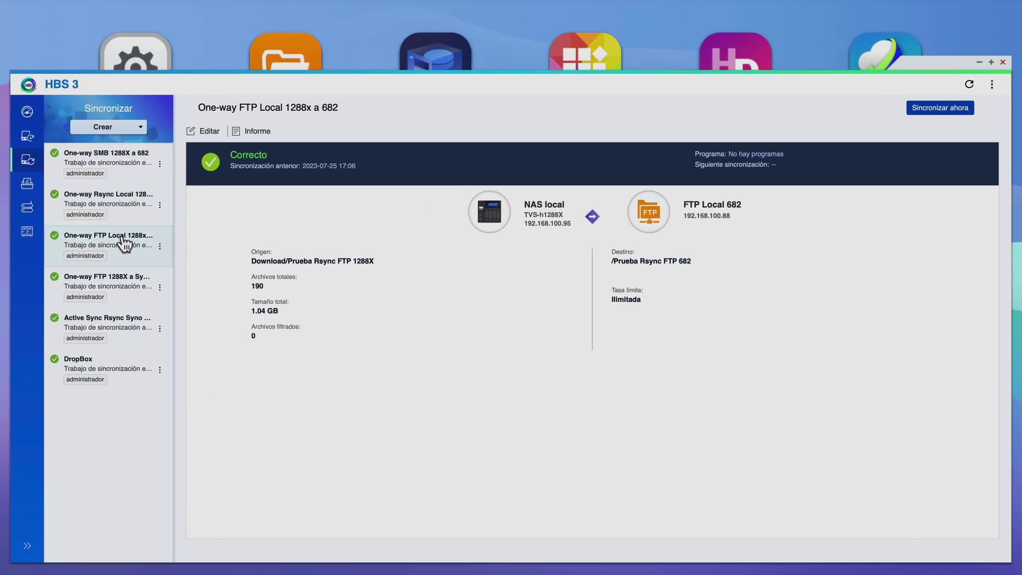
pyautogui.click(215, 131)
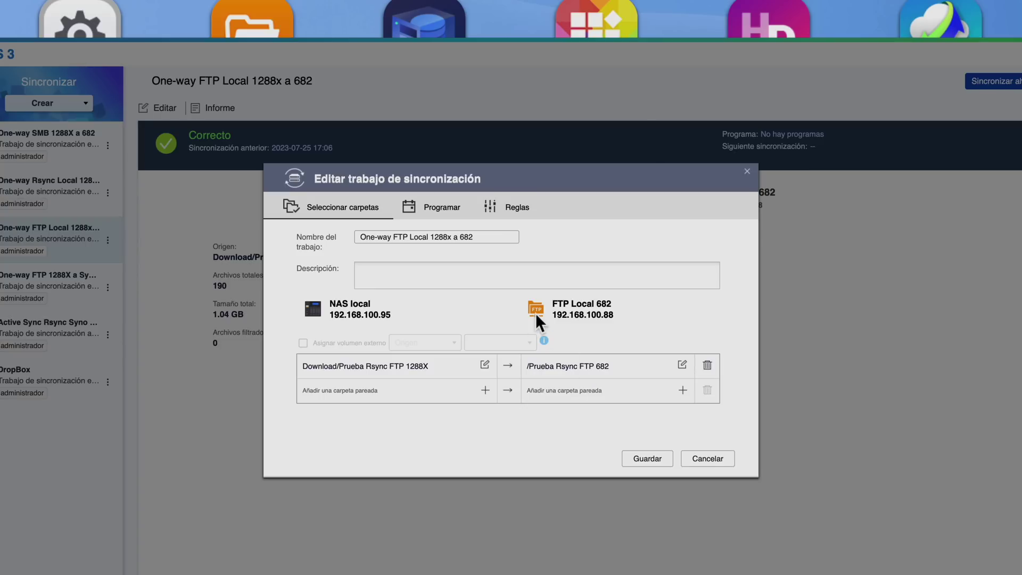
pyautogui.click(721, 461)
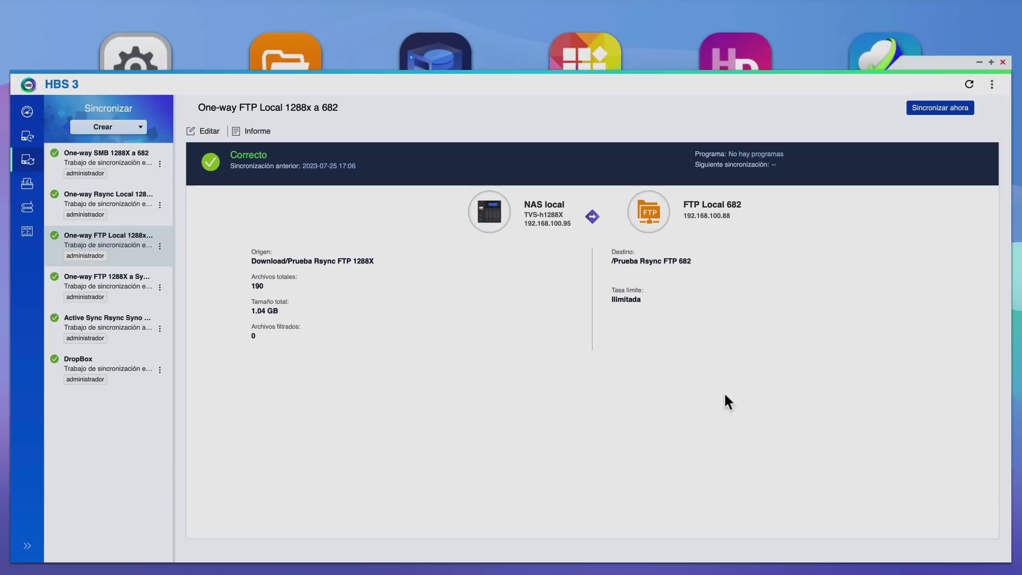
# Run the One-way FTP Local 1288x a 682 job and check the latest execution's details in its report
pyautogui.click(928, 110)
pyautogui.click(266, 132)
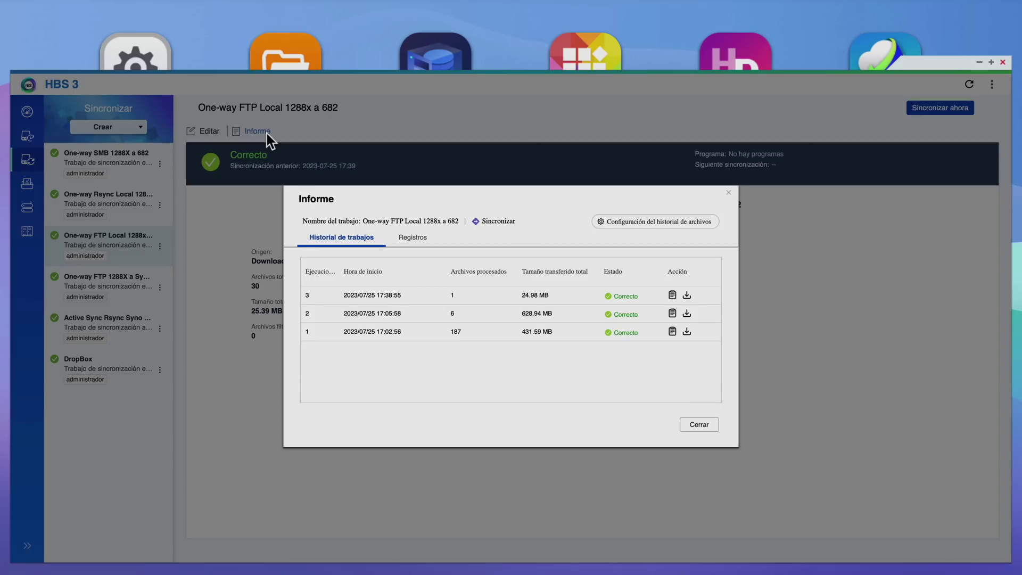
pyautogui.click(672, 295)
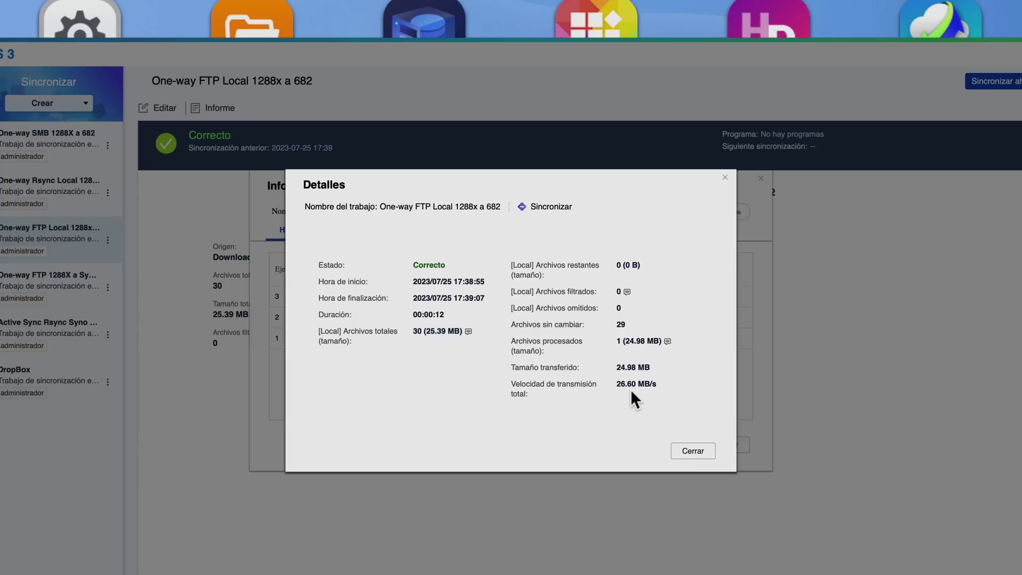
pyautogui.click(692, 451)
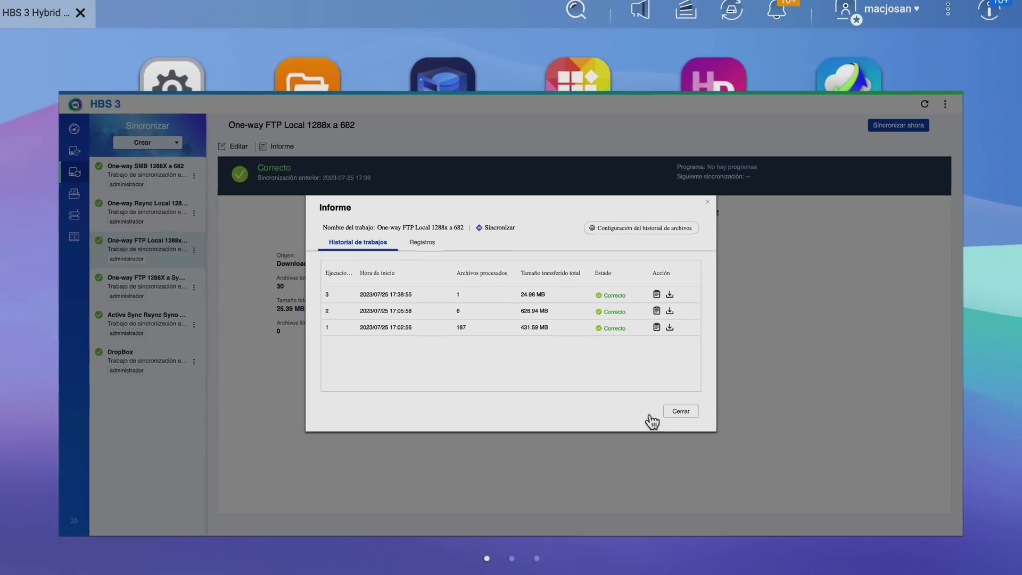
pyautogui.click(676, 413)
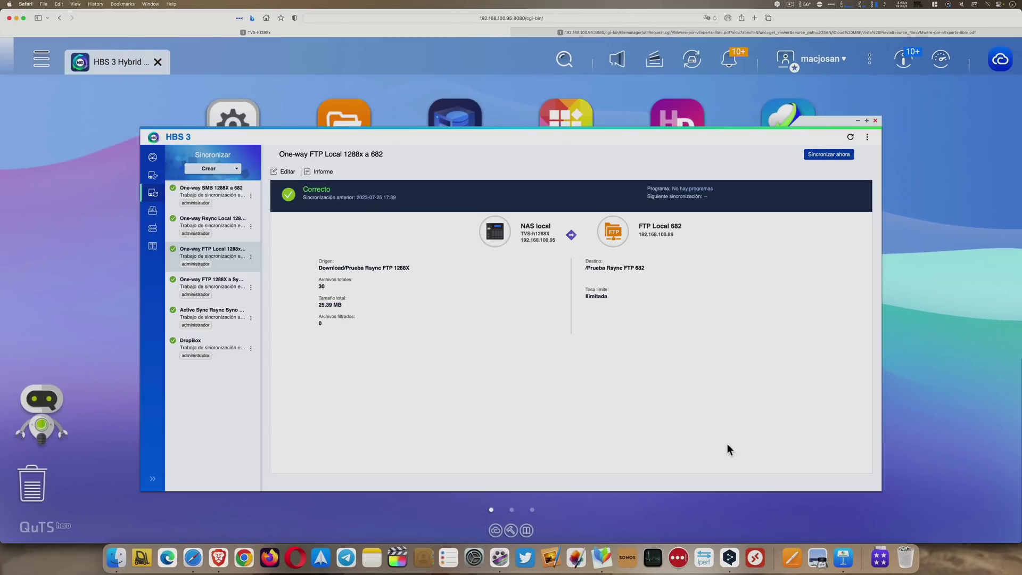
# Switch to Keynote and add the downloaded QNAP- Authenticator - 3 - HD 1080p.mov video as a new last slide in NASeros statitics.key
pyautogui.click(843, 557)
pyautogui.click(880, 557)
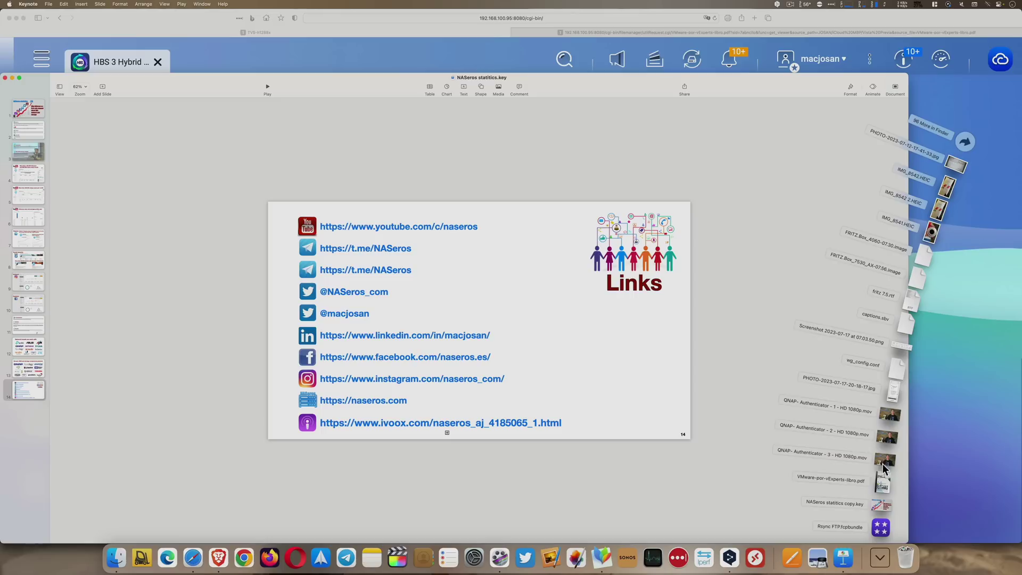
pyautogui.moveTo(893, 442); pyautogui.dragTo(28, 452)
# Return to HBS 3, run the One-way FTP Local 1288x a 682 job and check the latest execution's transfer details in its report
pyautogui.click(193, 557)
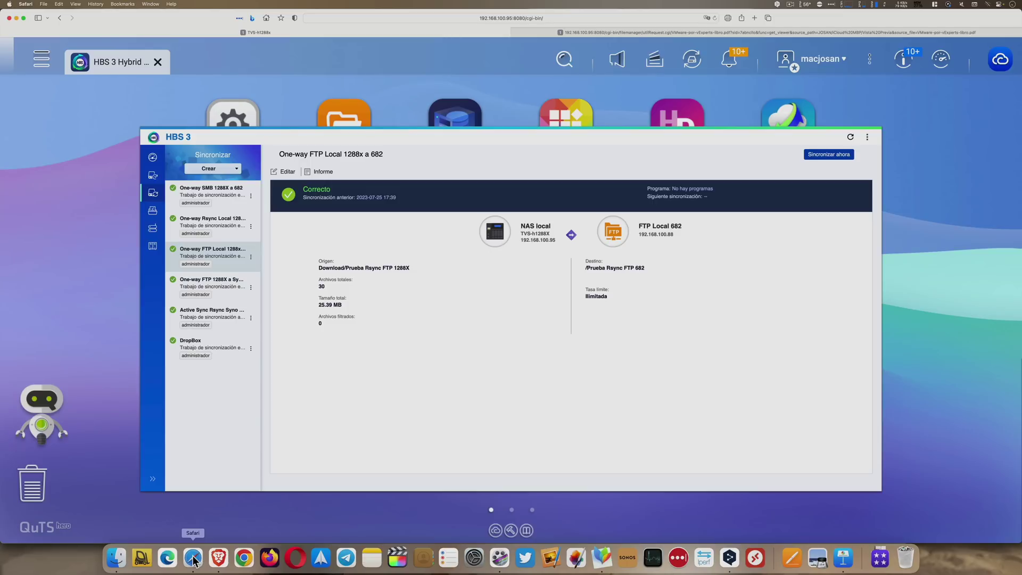
pyautogui.click(812, 155)
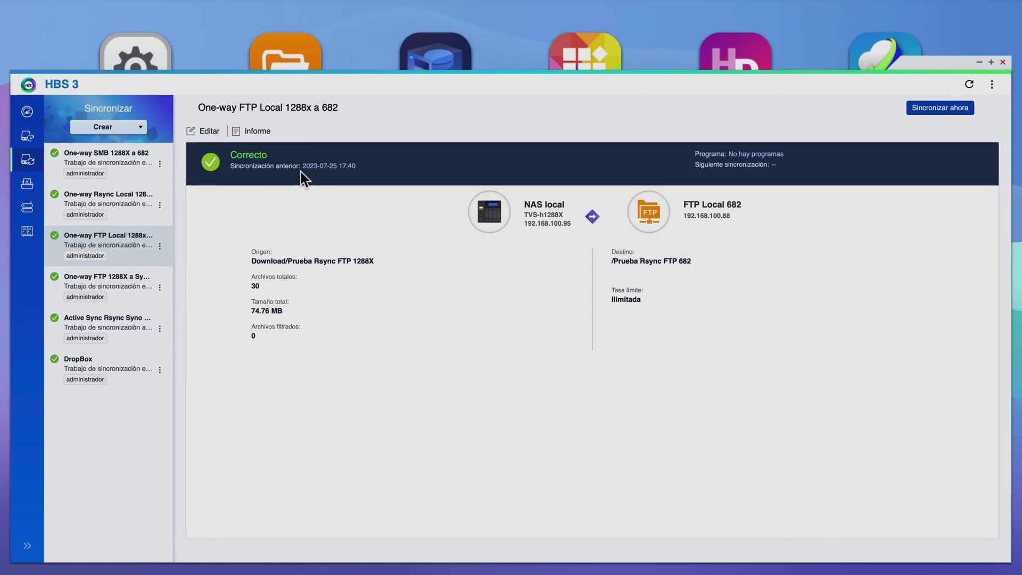
pyautogui.click(260, 132)
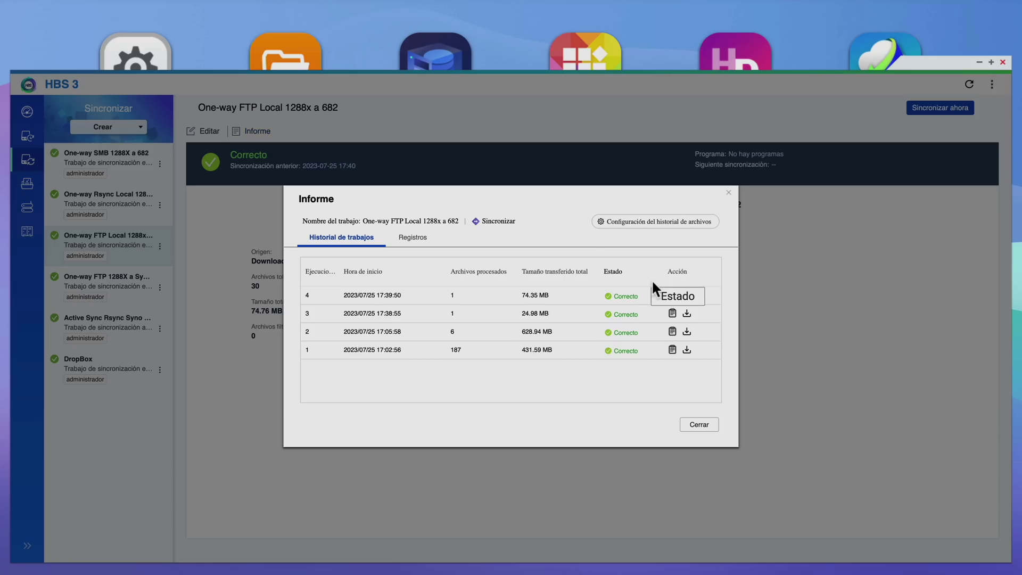
pyautogui.click(672, 294)
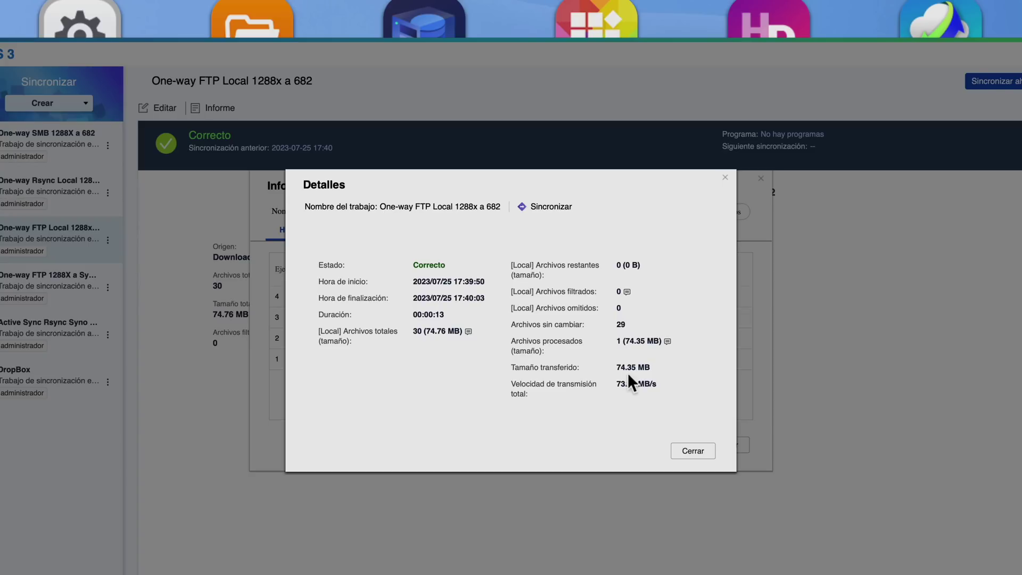
pyautogui.click(703, 454)
pyautogui.click(711, 450)
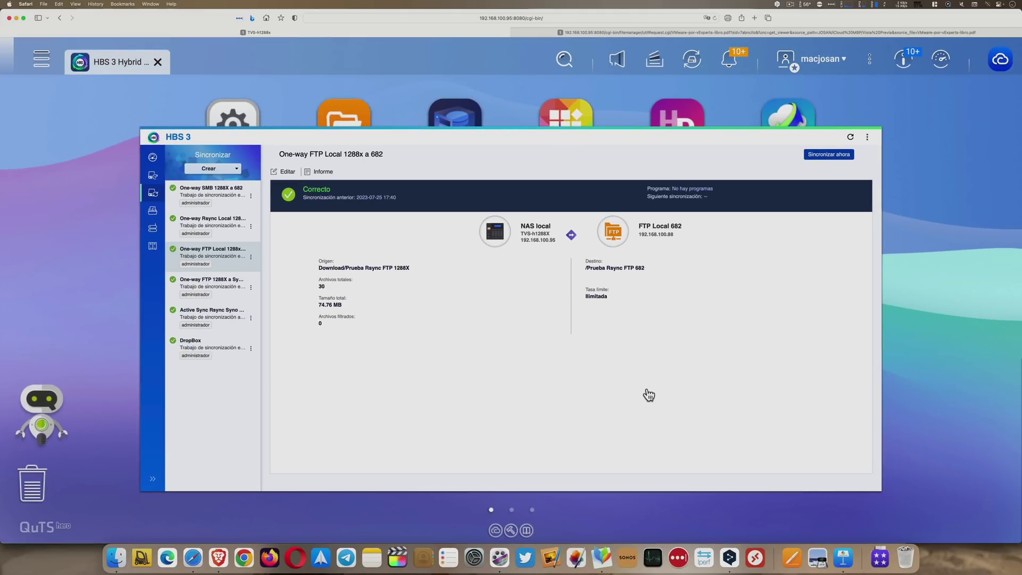
# Switch to Keynote and delete the video slide at the end of NASeros statitics.key
pyautogui.click(844, 557)
pyautogui.click(35, 410)
pyautogui.press('Delete')
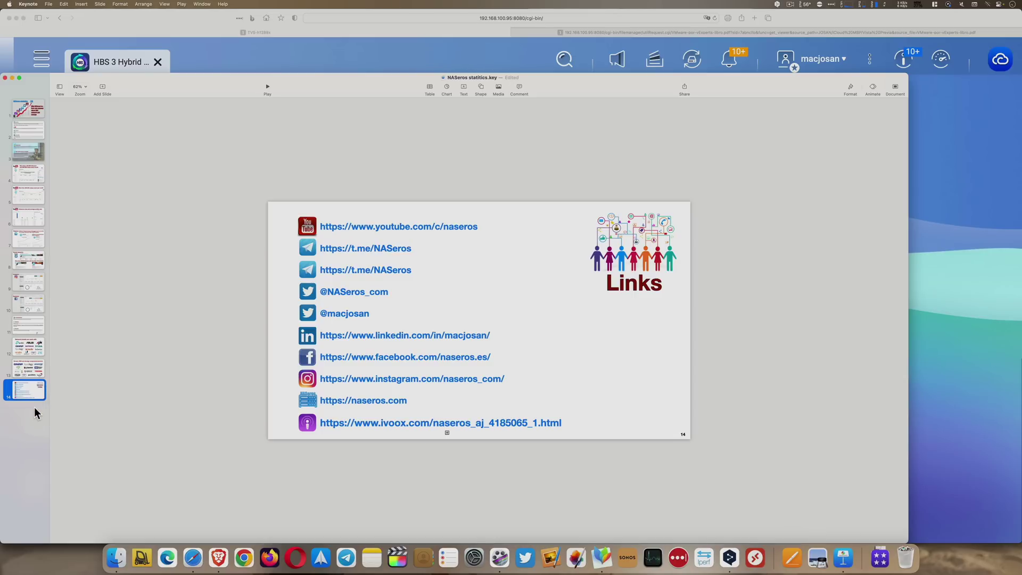
# In Finder, delete NASeros statitics.key from the Prueba Rsync FTP 682 share on TVS-682
pyautogui.click(116, 557)
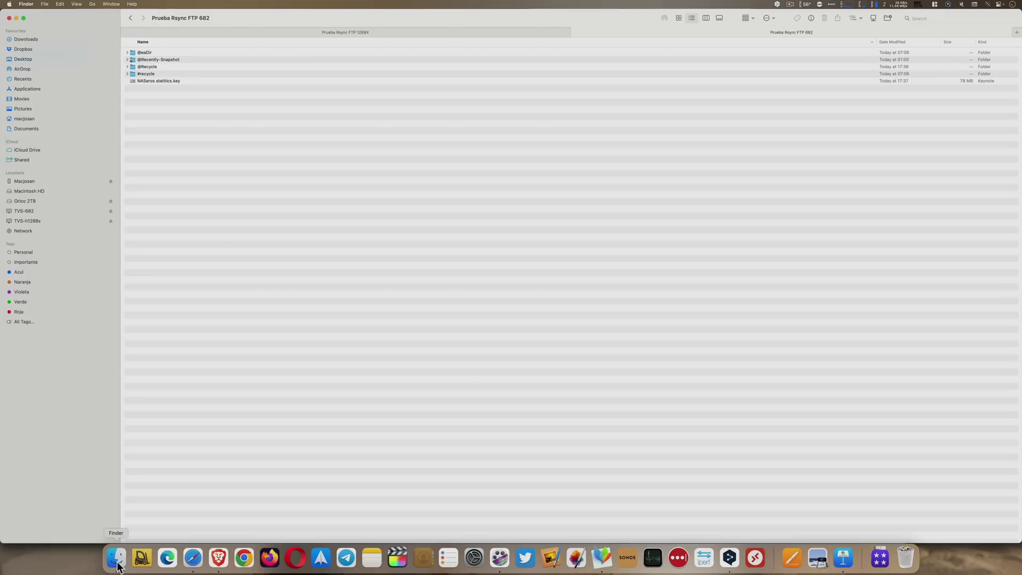
pyautogui.click(48, 212)
pyautogui.doubleClick(162, 110)
pyautogui.click(177, 81)
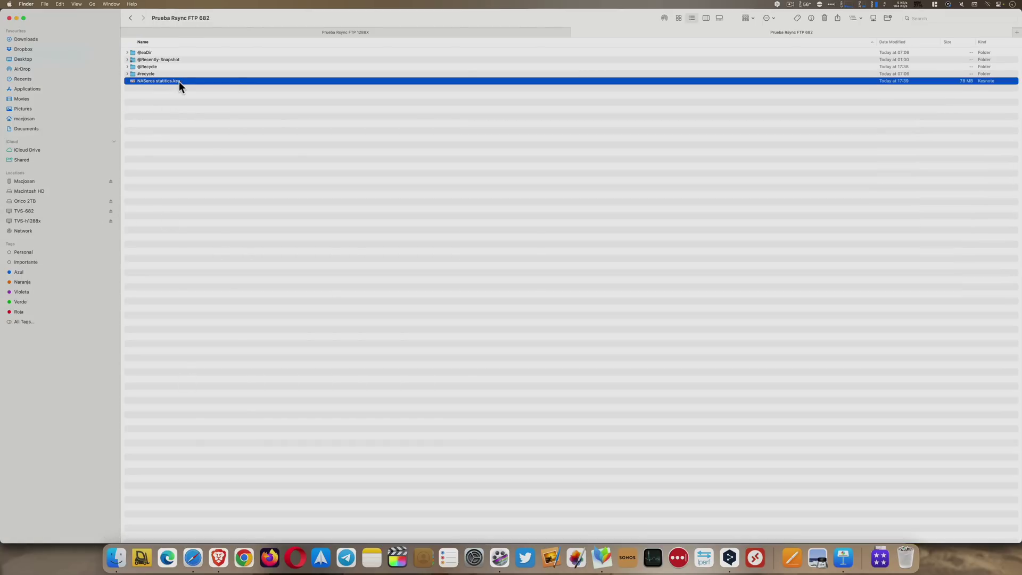
pyautogui.click(824, 18)
pyautogui.click(545, 194)
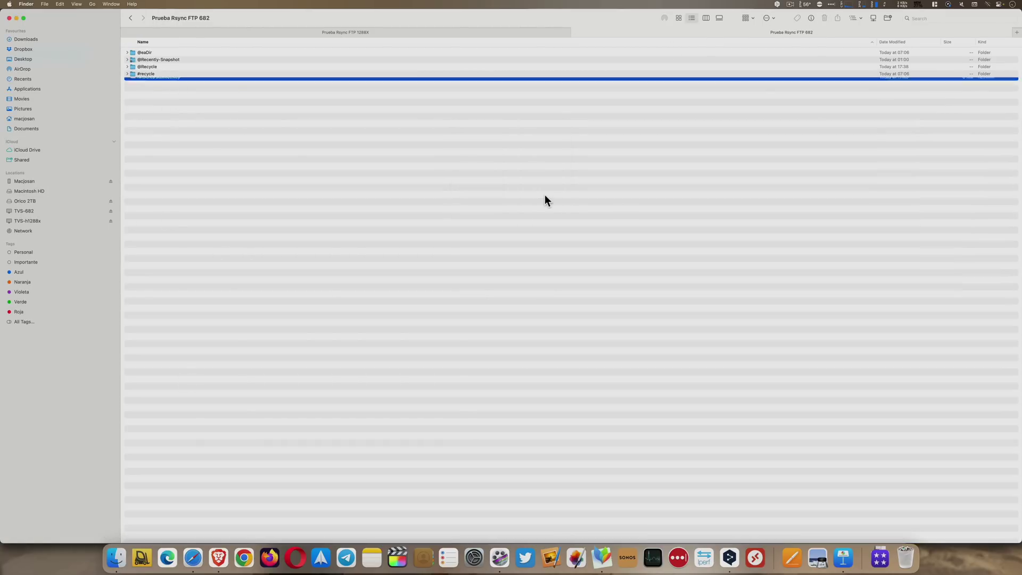
# Return to HBS 3 and review the folder pairing of the One-way SMB 1288X a 682 job without saving changes
pyautogui.click(192, 557)
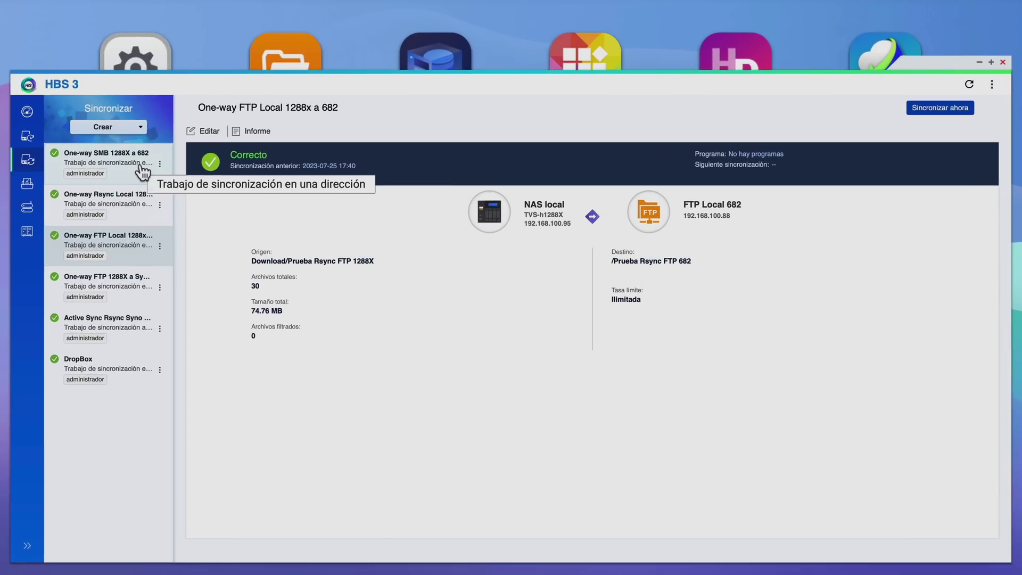
pyautogui.click(237, 201)
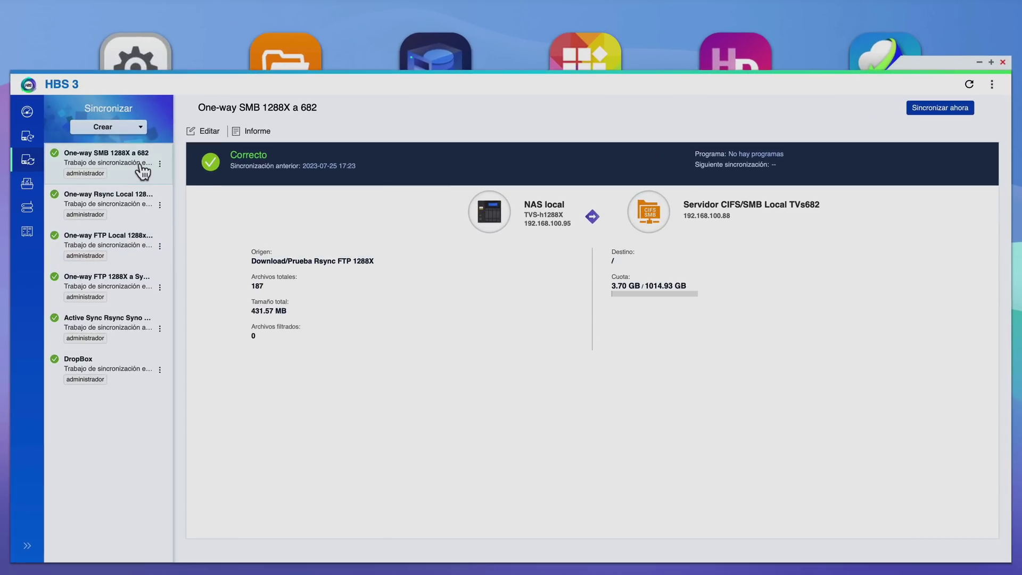
pyautogui.click(206, 130)
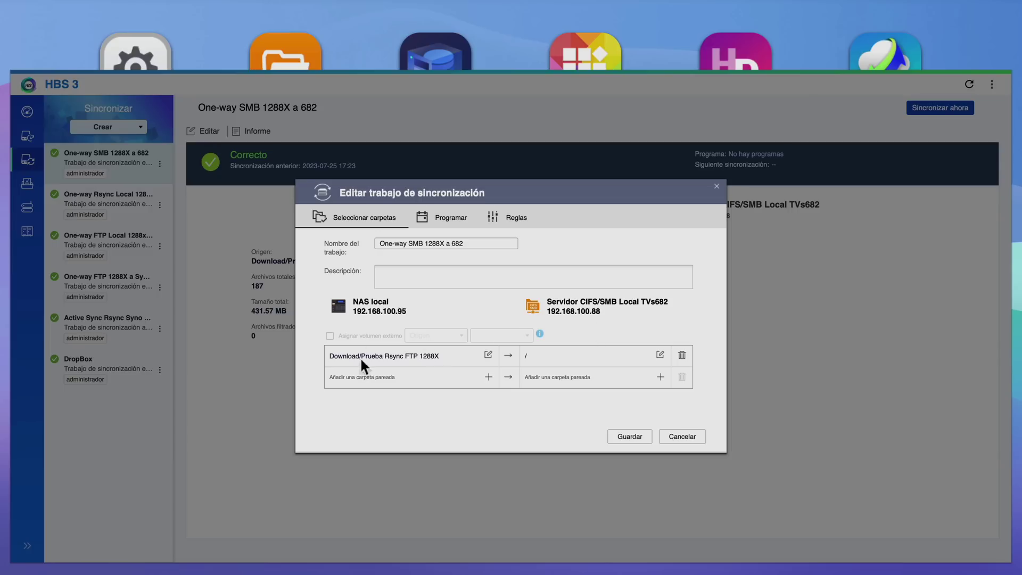
pyautogui.click(680, 439)
# Run the One-way SMB 1288X a 682 job and check the latest execution's transfer details in its report
pyautogui.click(916, 111)
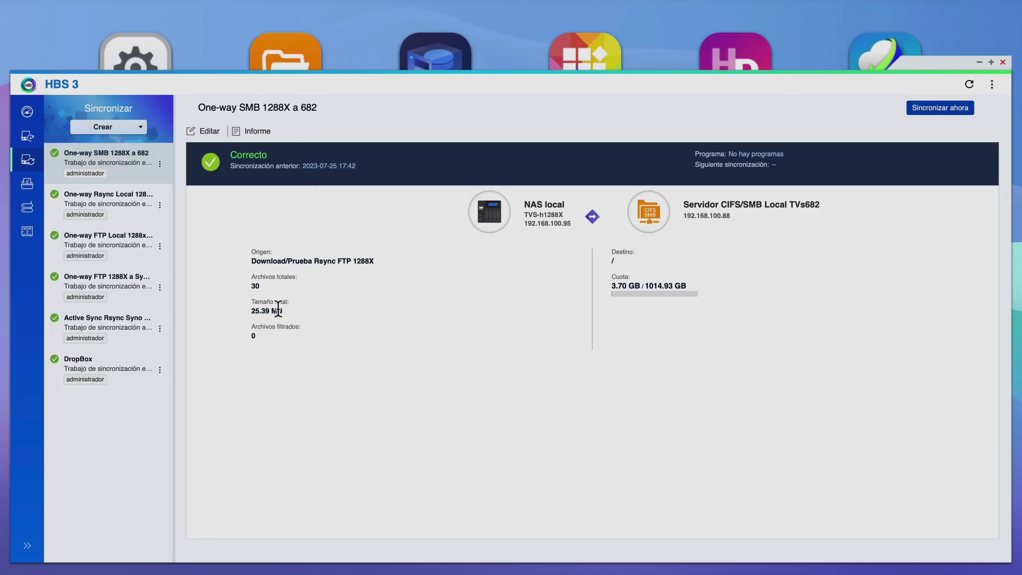
pyautogui.click(259, 132)
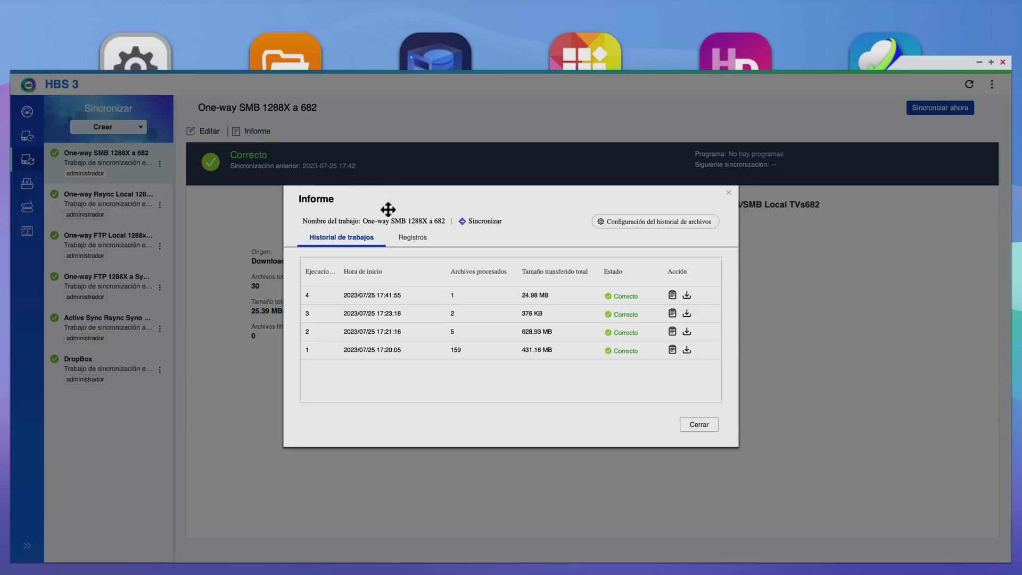
pyautogui.click(672, 295)
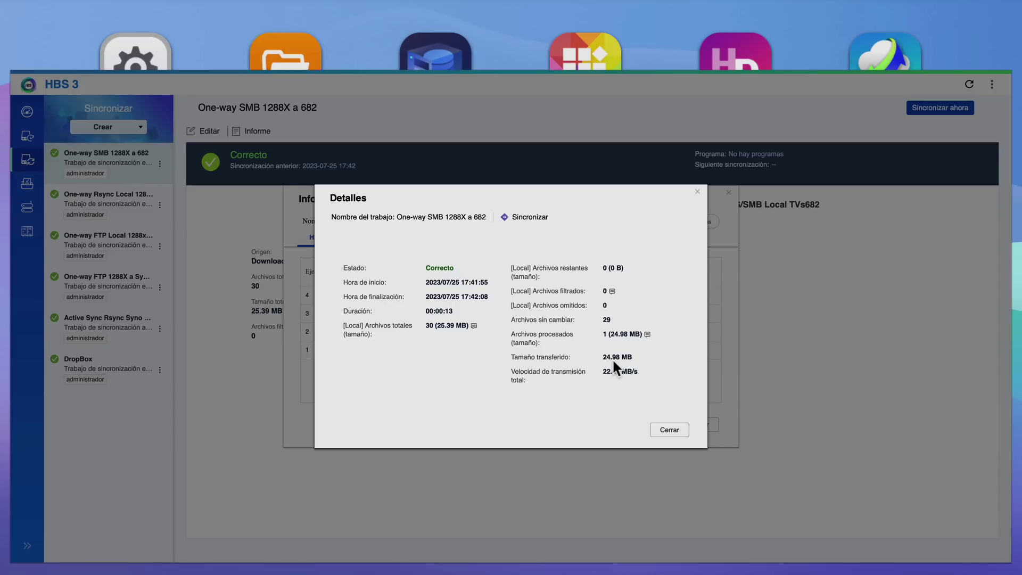
pyautogui.click(669, 430)
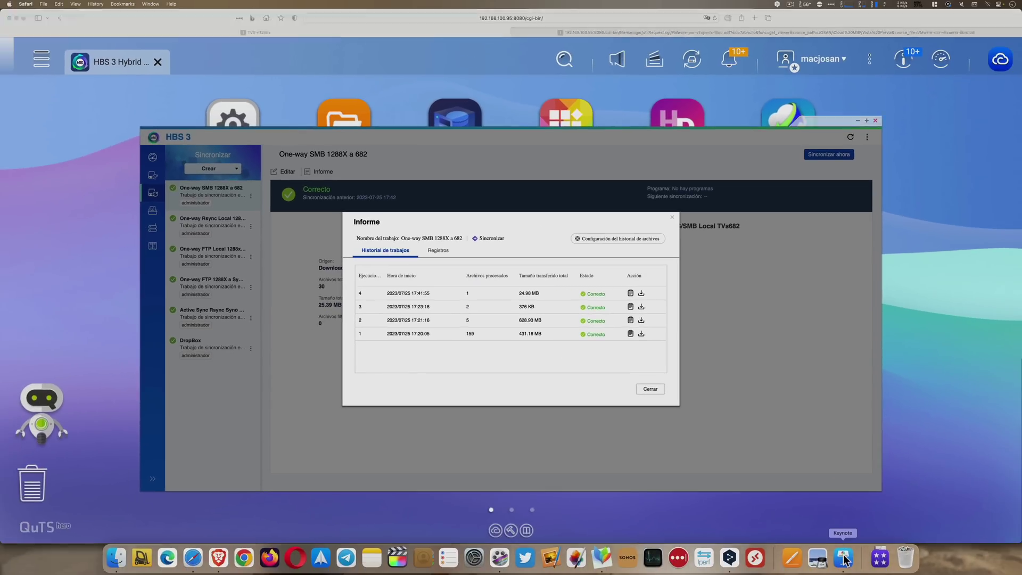
# Switch to Keynote and insert the downloaded QNAP- Authenticator - 3 - HD 1080p.mov video after the Links slide as a new slide
pyautogui.click(873, 574)
pyautogui.click(913, 574)
pyautogui.moveTo(885, 468); pyautogui.dragTo(31, 453)
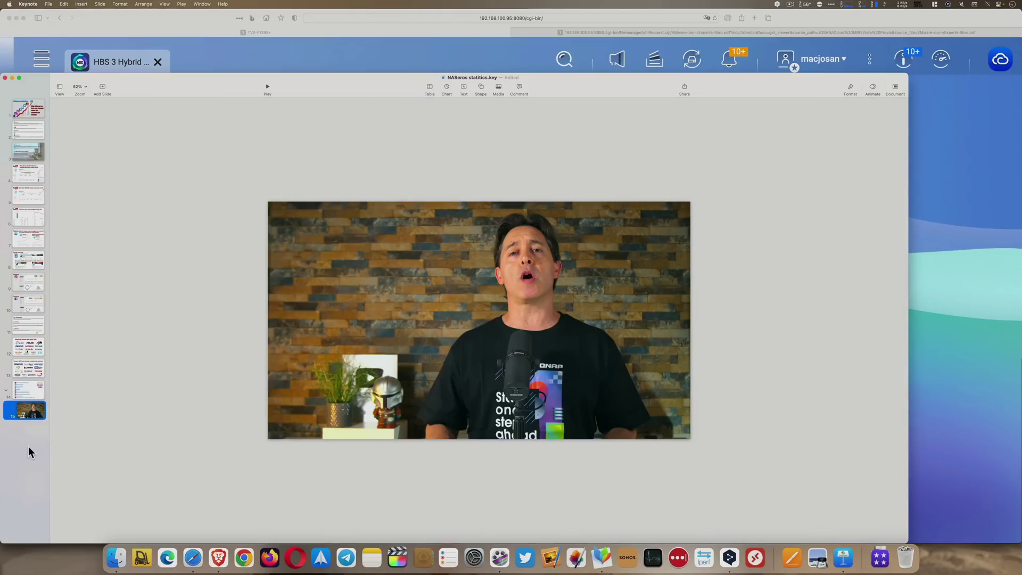
# Back in HBS 3, run the One-way SMB 1288X a 682 job again and examine the new execution's transferred size and speed
pyautogui.click(193, 558)
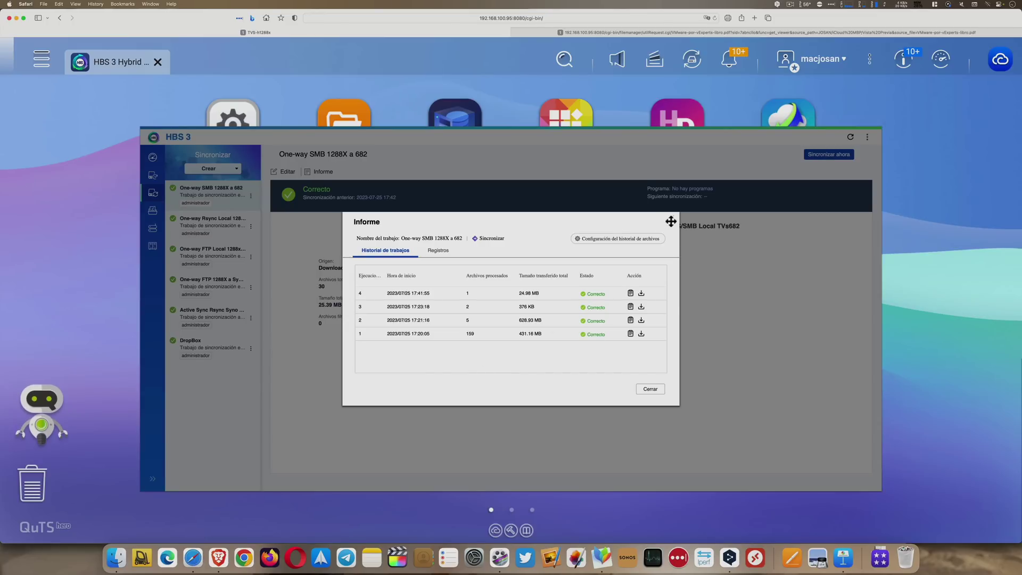
pyautogui.press('Escape')
pyautogui.click(825, 155)
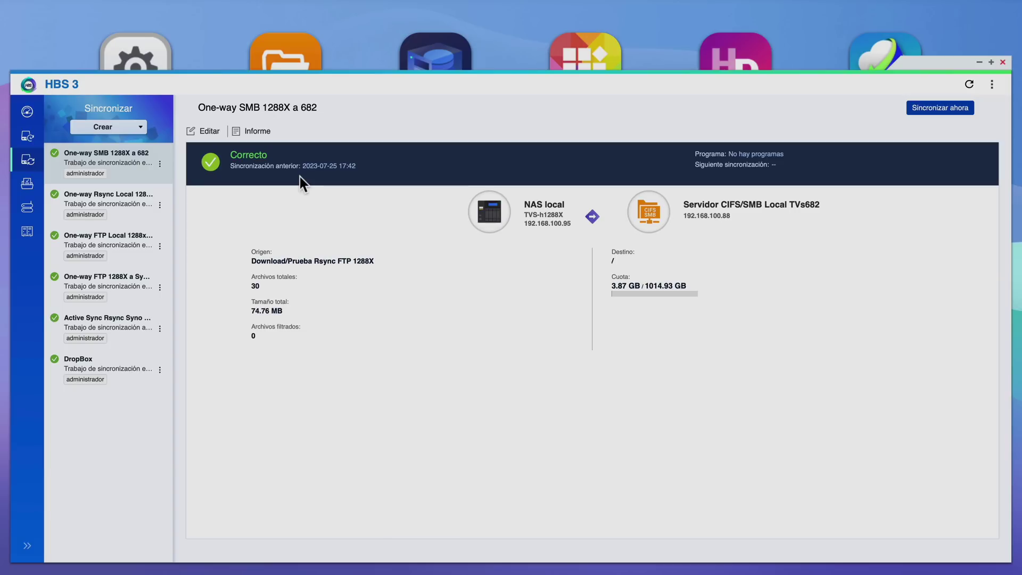
pyautogui.click(250, 133)
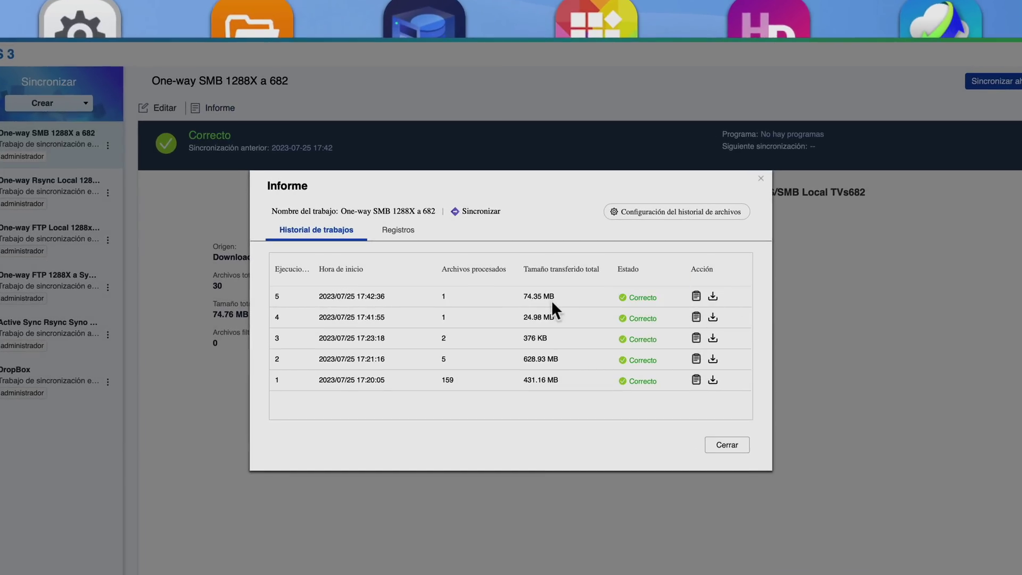
pyautogui.click(695, 296)
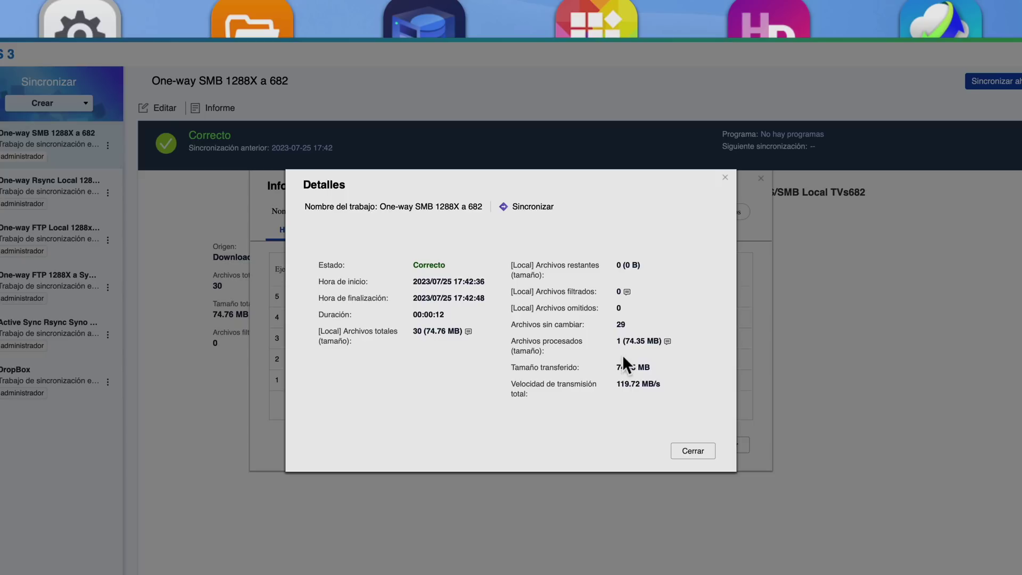
pyautogui.click(725, 178)
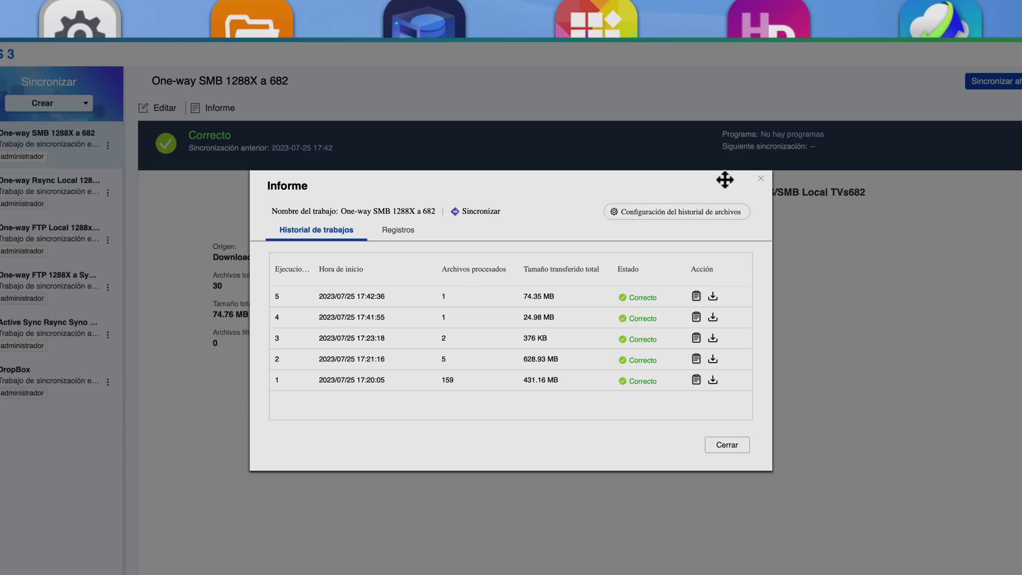
pyautogui.click(761, 178)
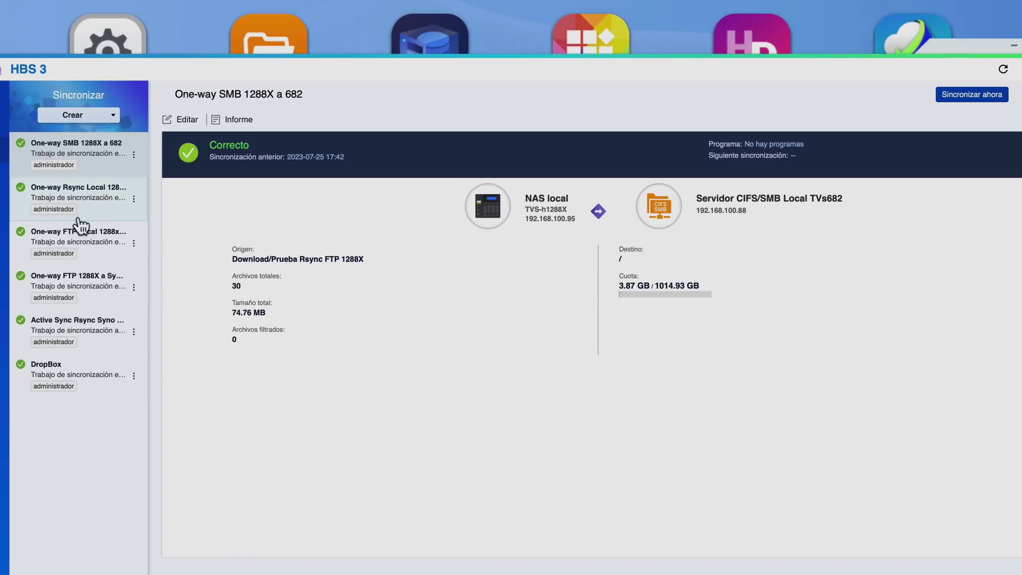
# Open the report of the One-way Rsync Local 1288x a 682 job and examine the latest execution's transfer details
pyautogui.click(96, 206)
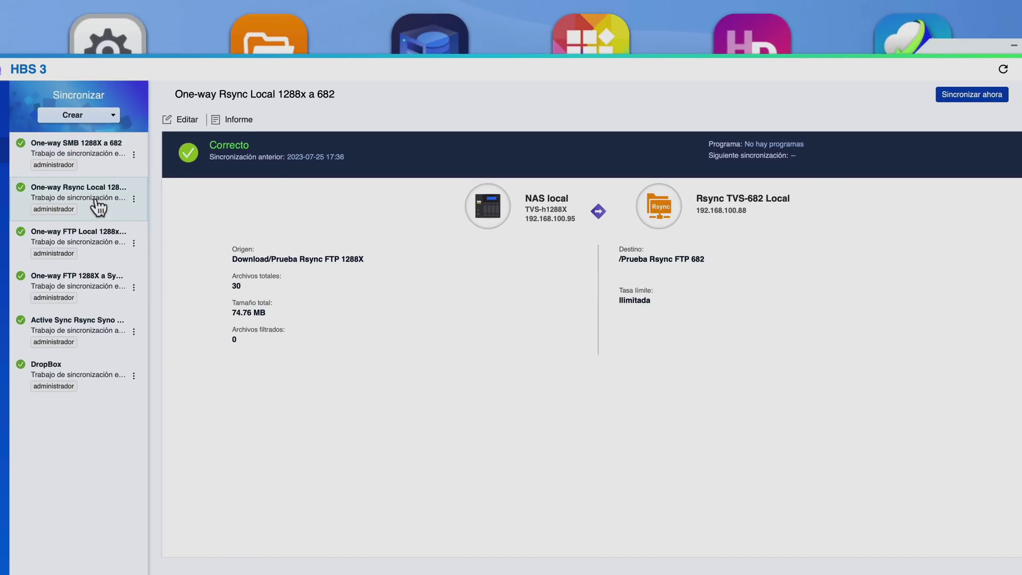
pyautogui.click(236, 120)
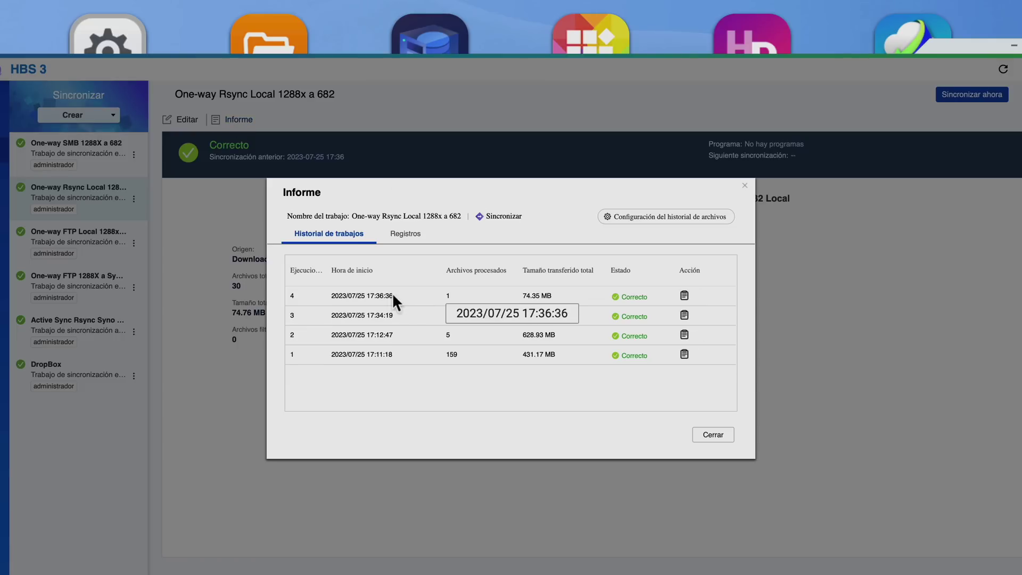
pyautogui.click(684, 295)
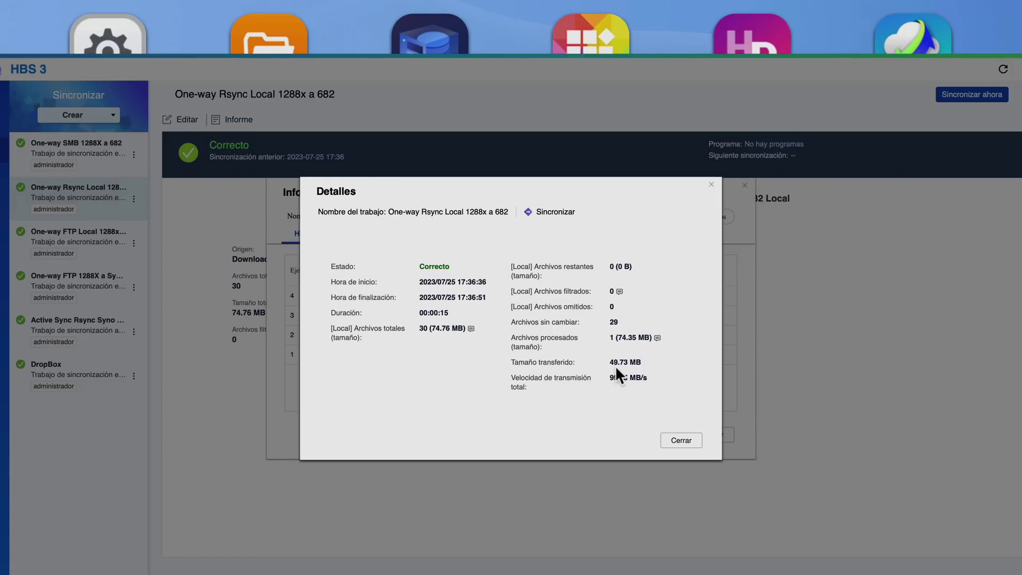